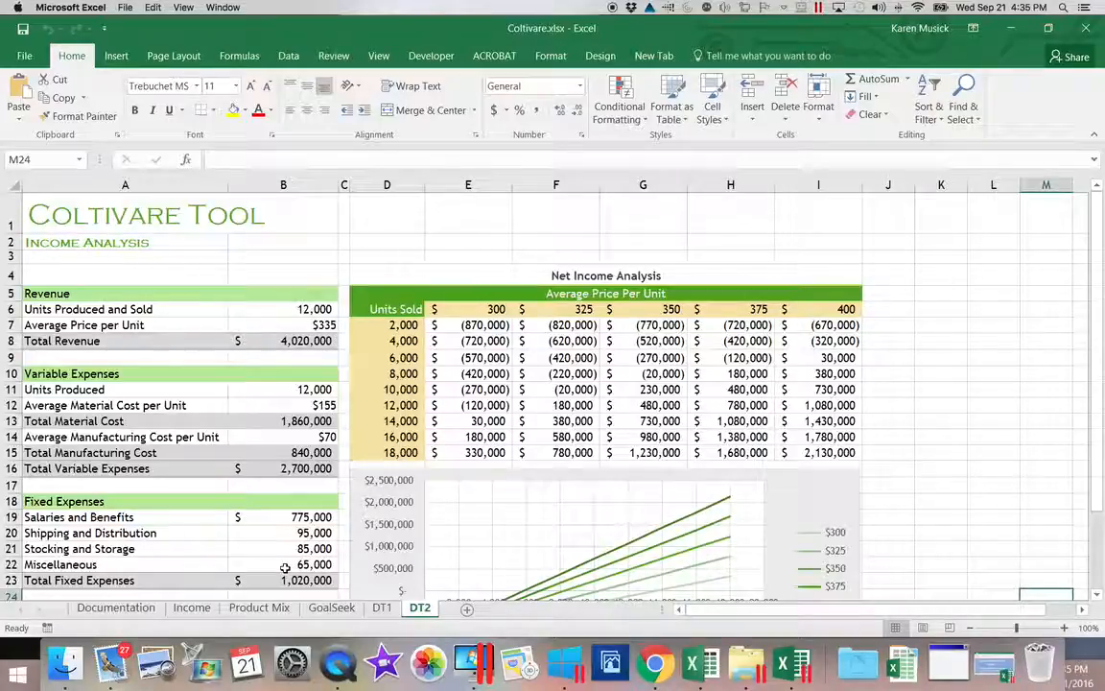
- On the Income sheet, create range names for the Revenue inputs in A6:B7 using the labels in the left column
left_click(192, 607)
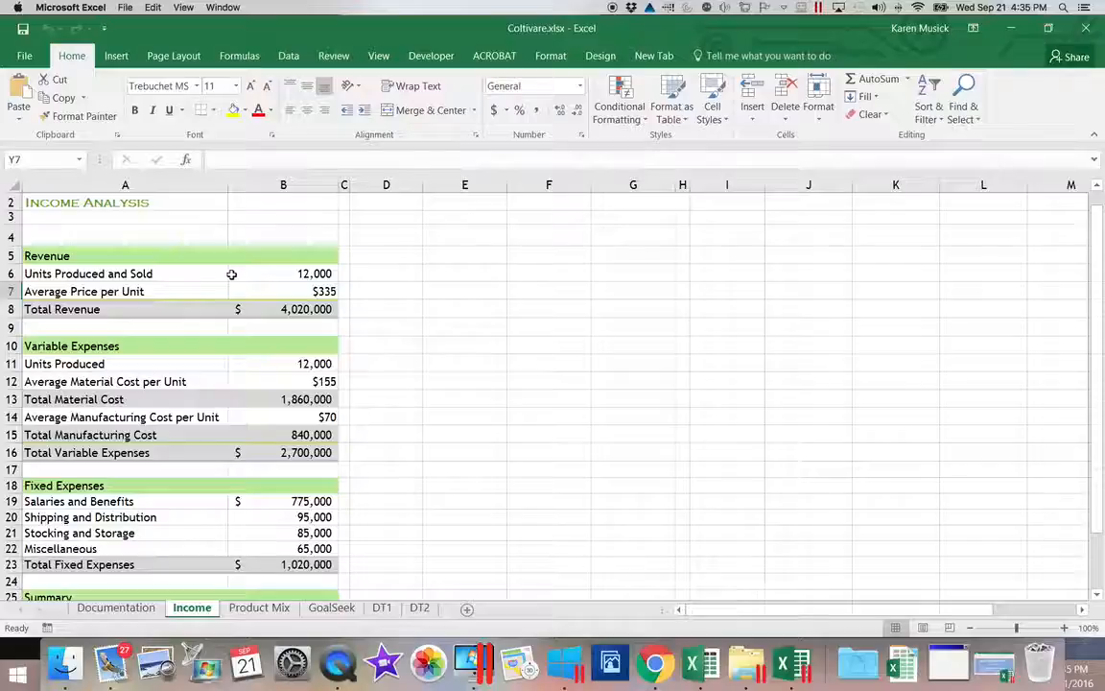
left_click_drag(200, 274, 243, 293)
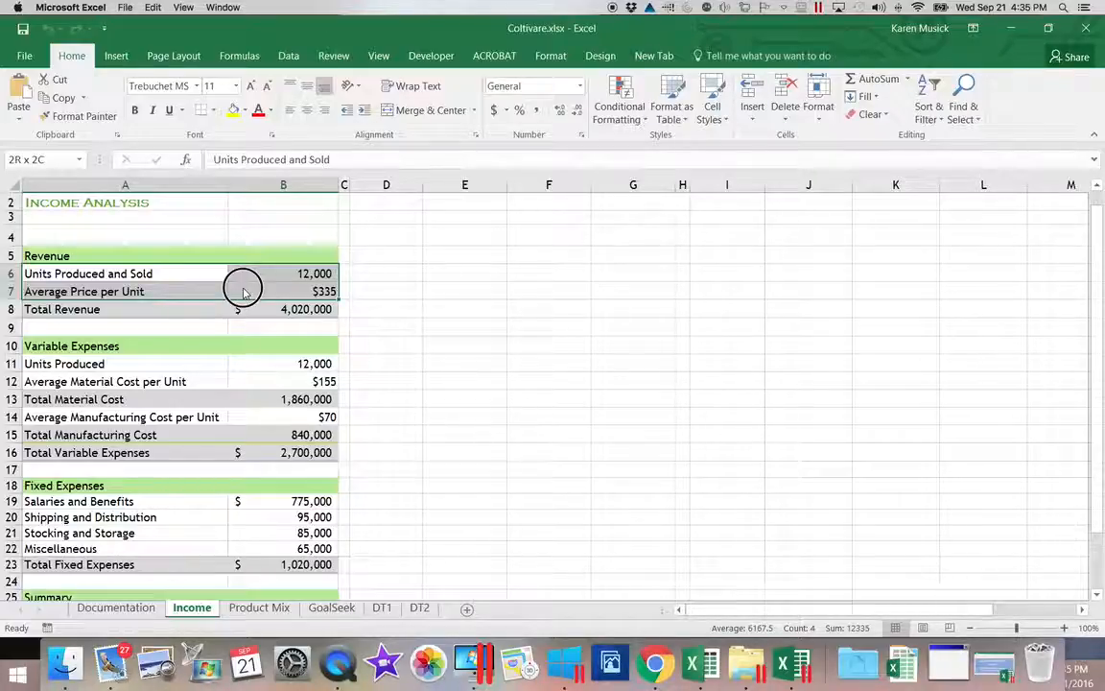
left_click_drag(243, 292, 242, 287)
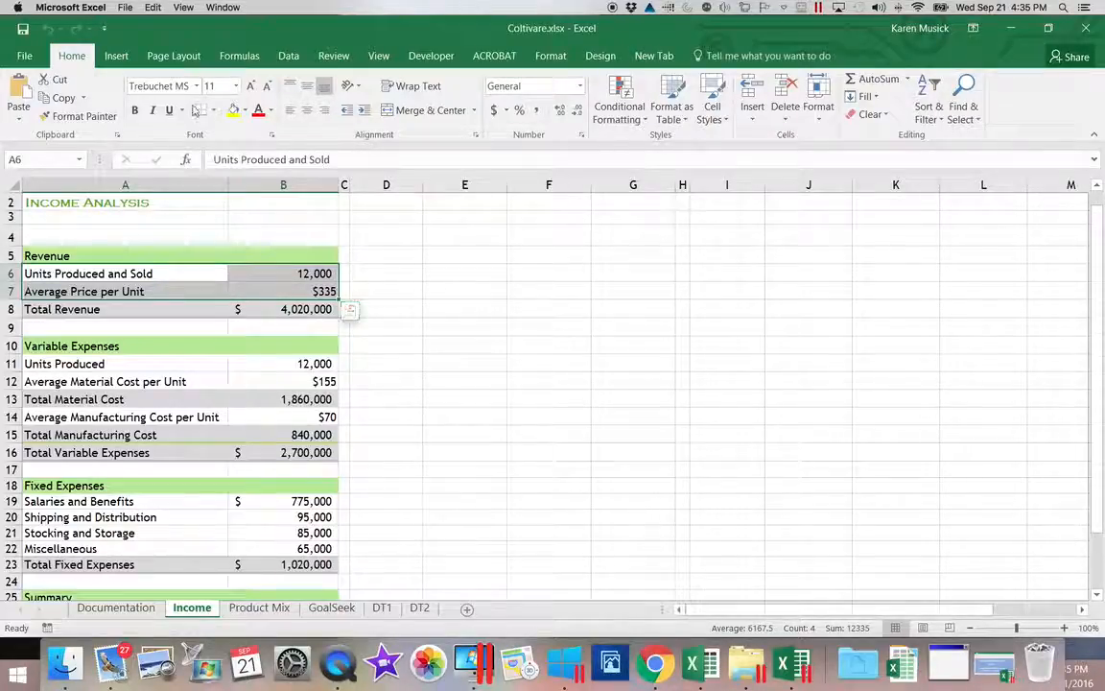
left_click(288, 54)
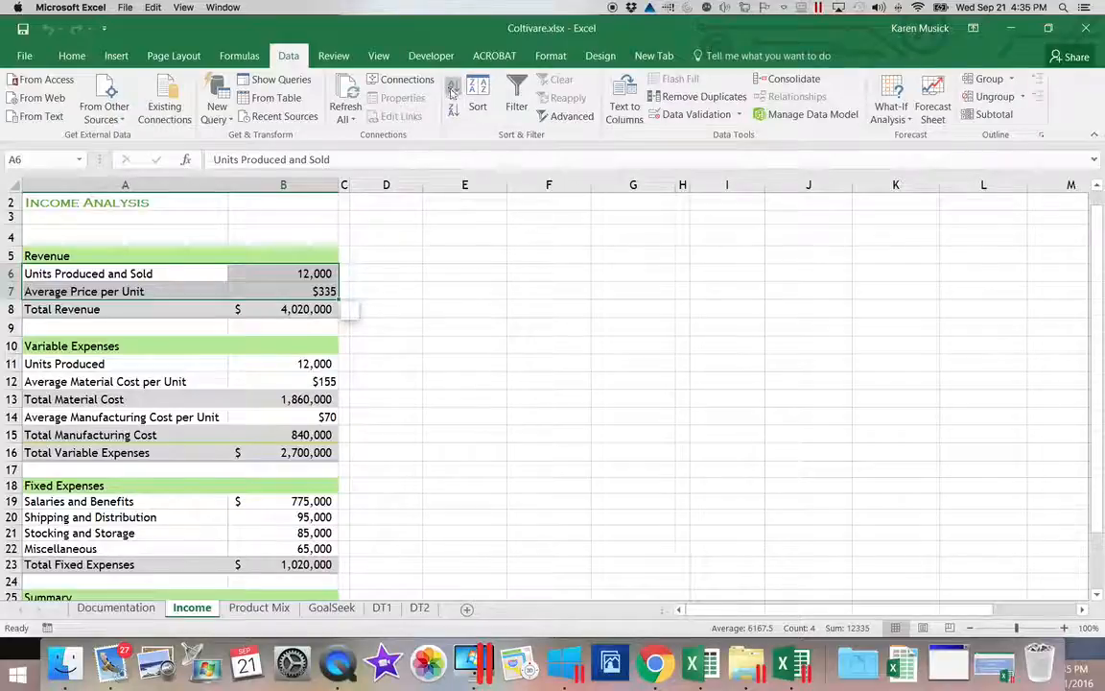
left_click(235, 55)
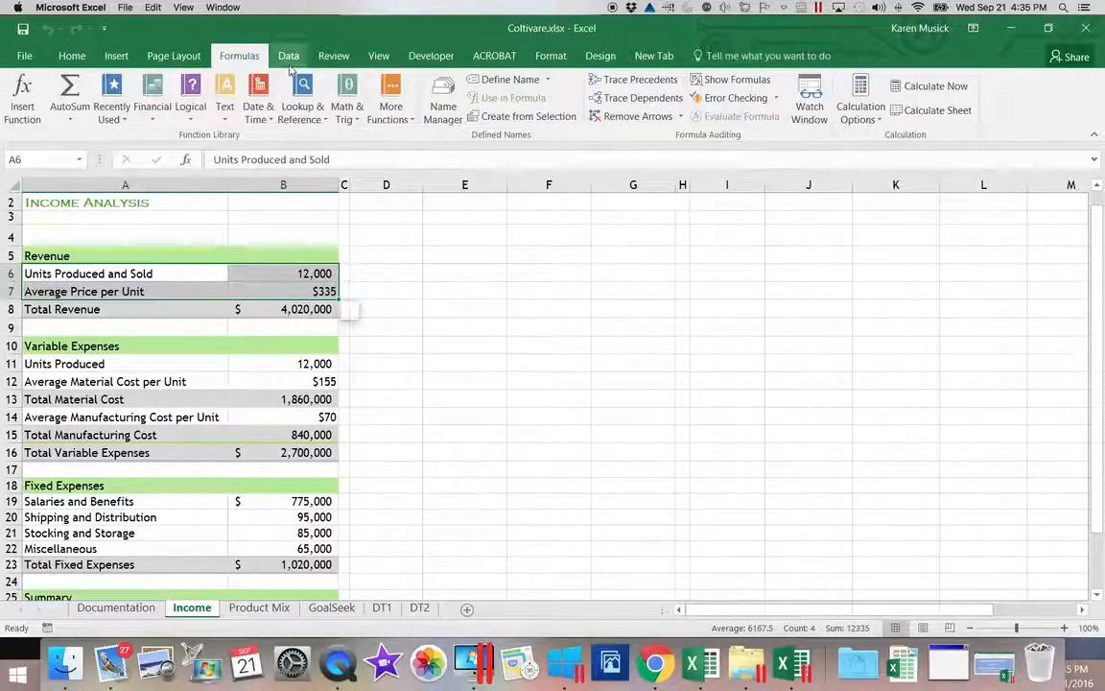
left_click(523, 116)
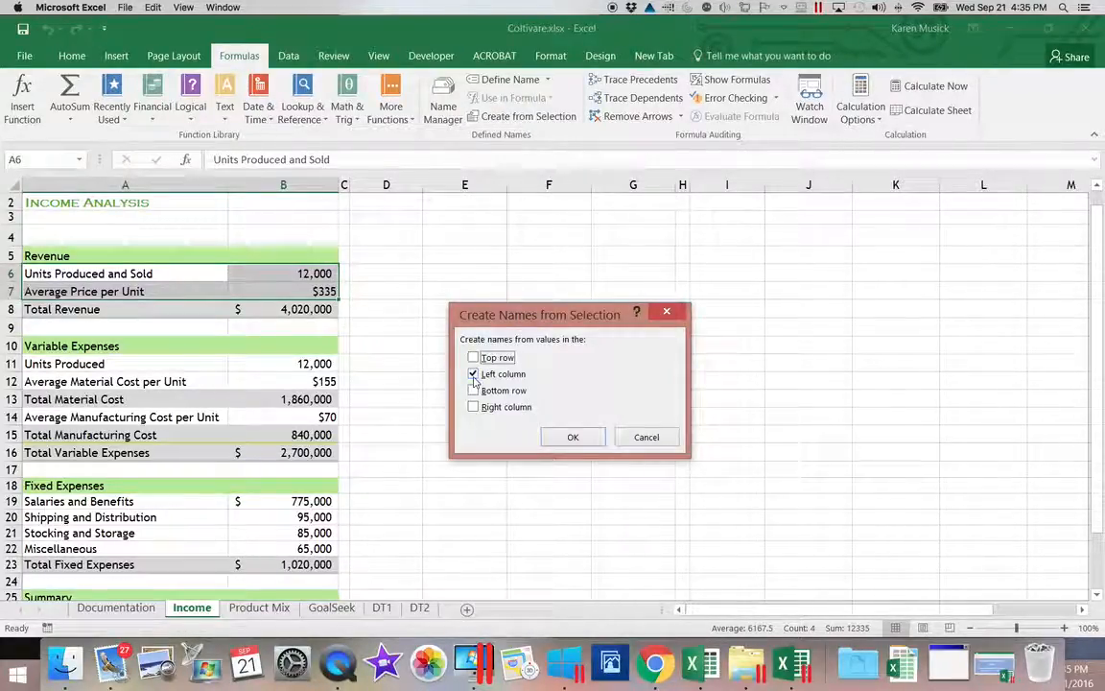
left_click(570, 437)
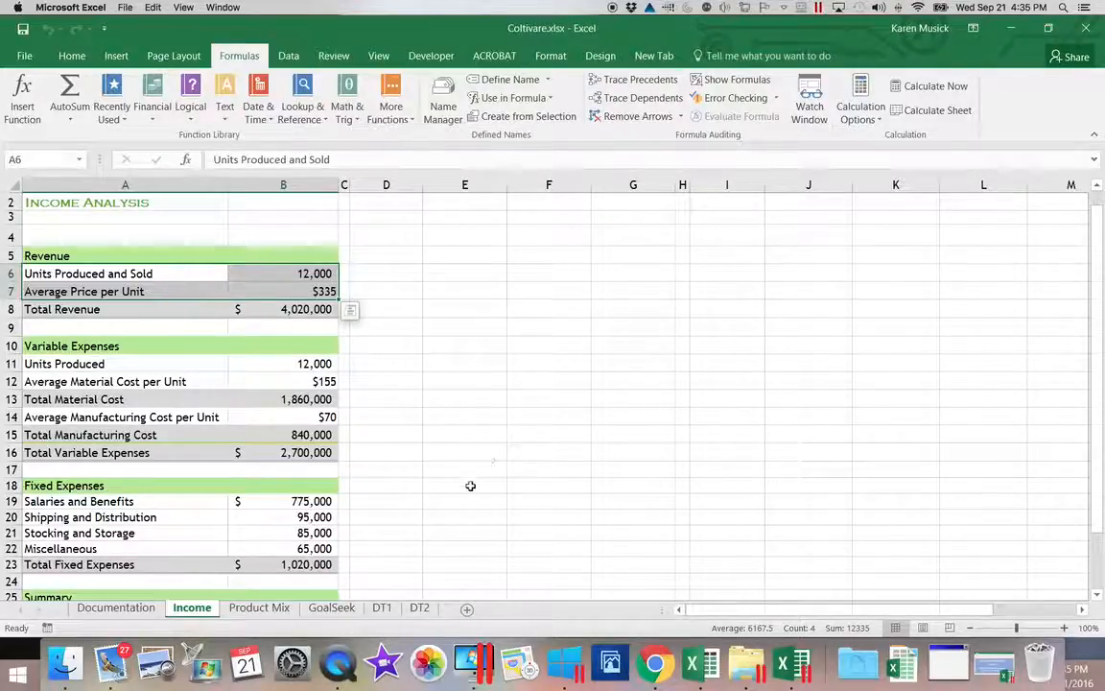
- Create range names from the left-column labels for the Fixed Expenses rows A19:B22 and the Summary rows A26:B28 together
left_click(172, 500)
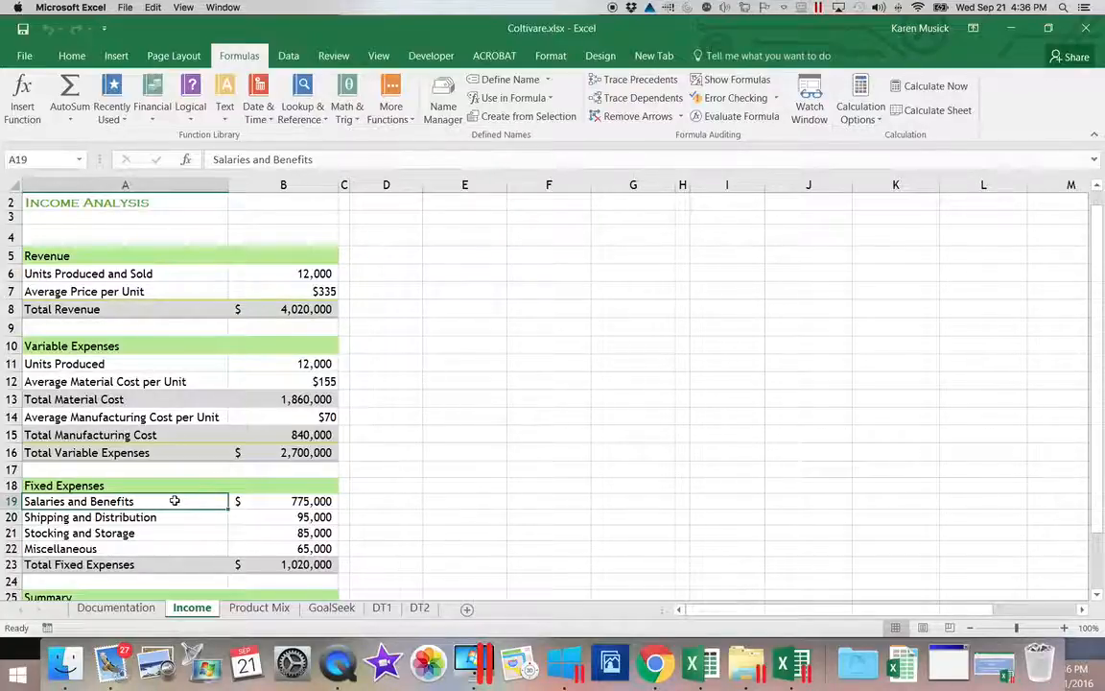
left_click(1097, 596)
scroll(1097, 595, "down", 3)
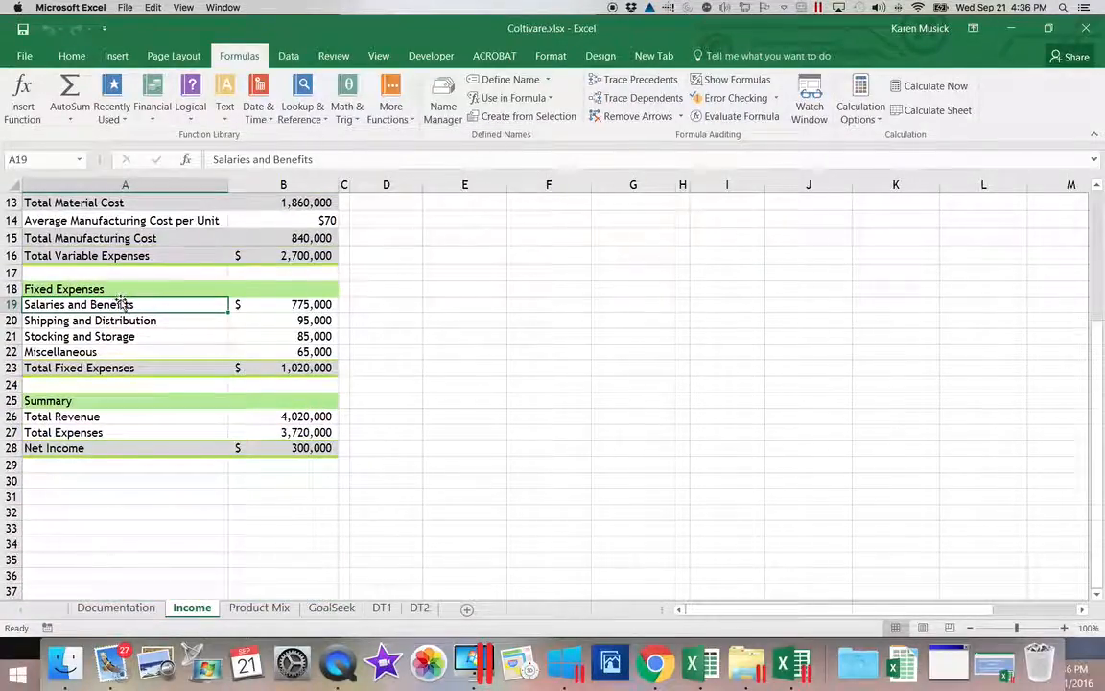
left_click_drag(122, 302, 273, 351)
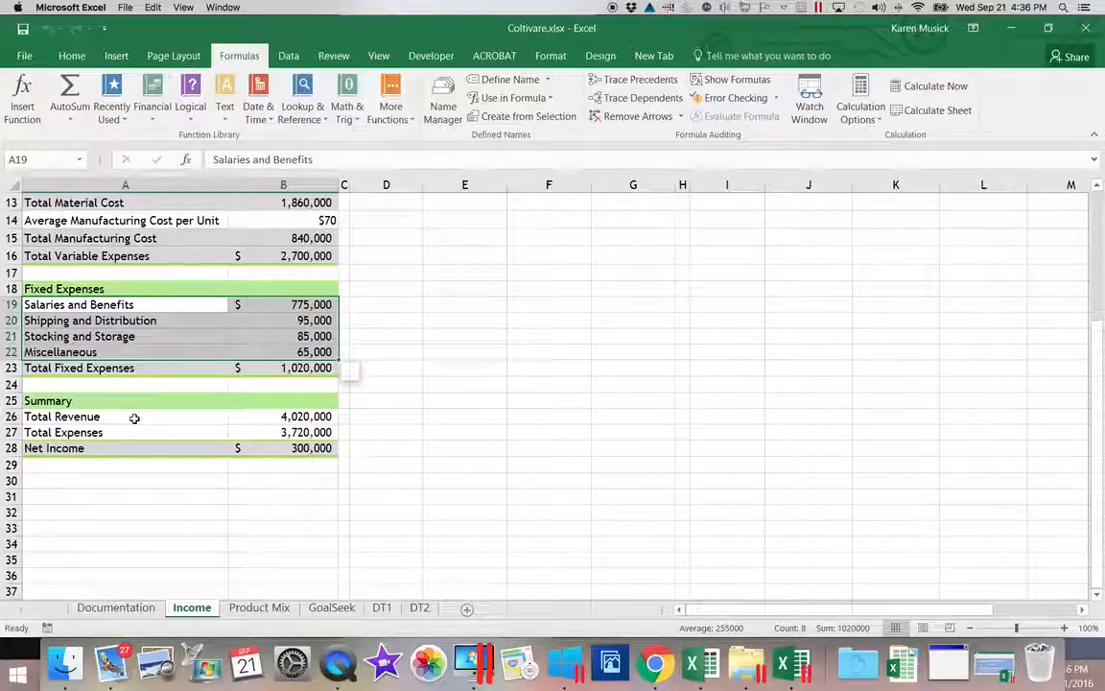
left_click_drag(134, 418, 255, 448)
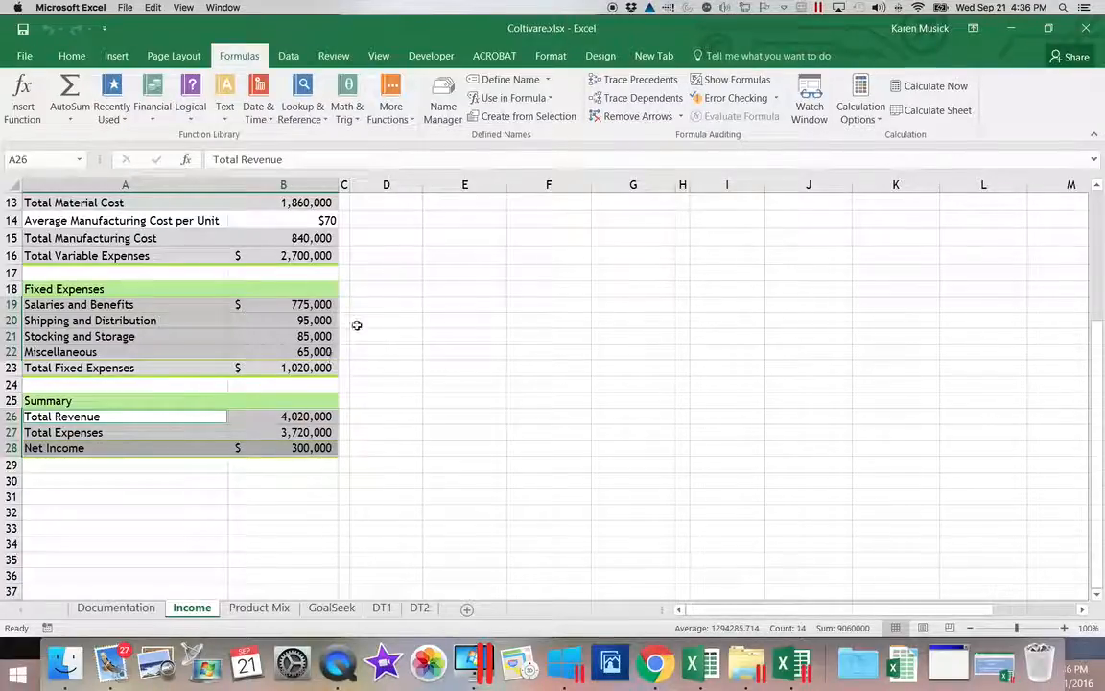
left_click(548, 116)
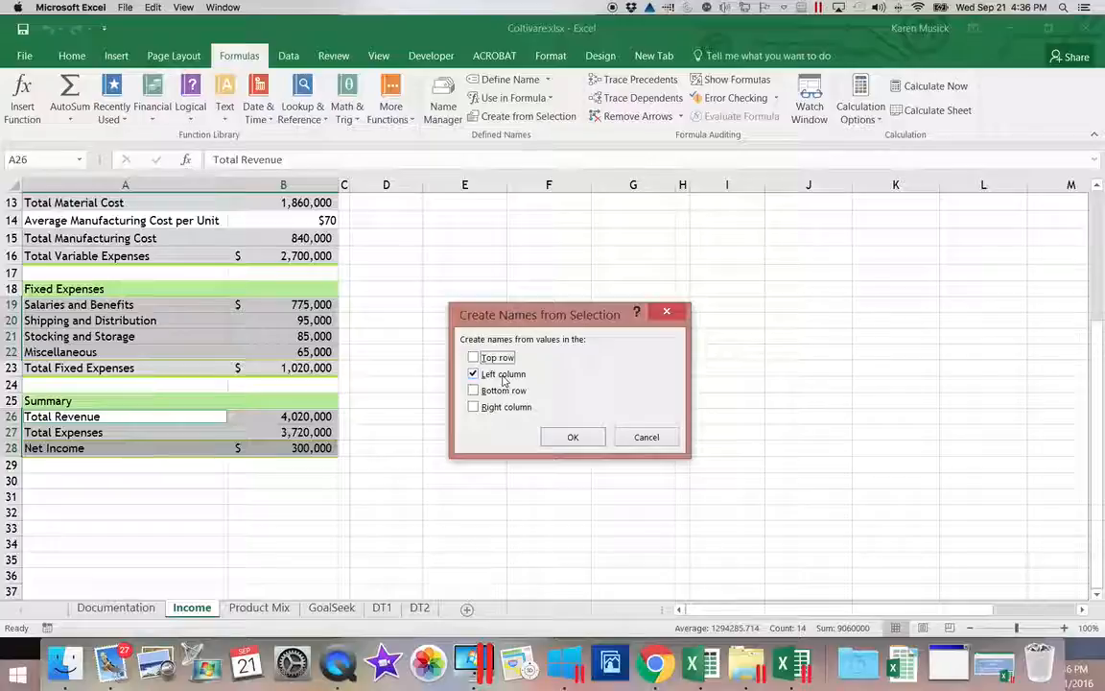
left_click(573, 436)
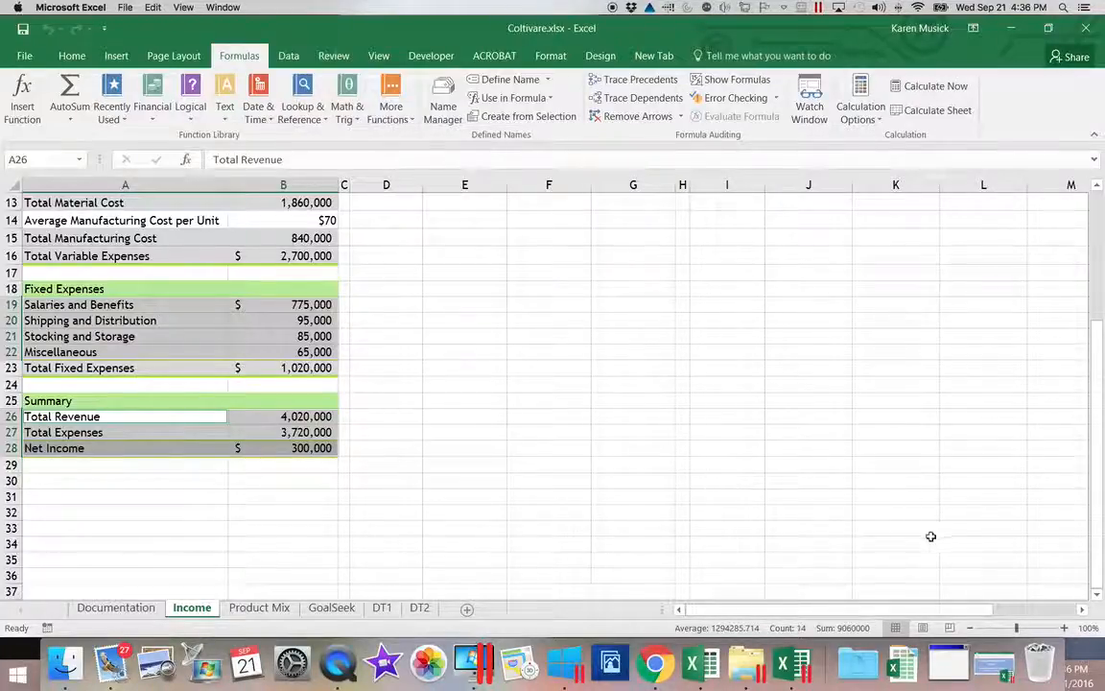
- Open the Scenario Manager for the Income sheet and start a new scenario named Status Quo
left_click_drag(1094, 539, 1096, 392)
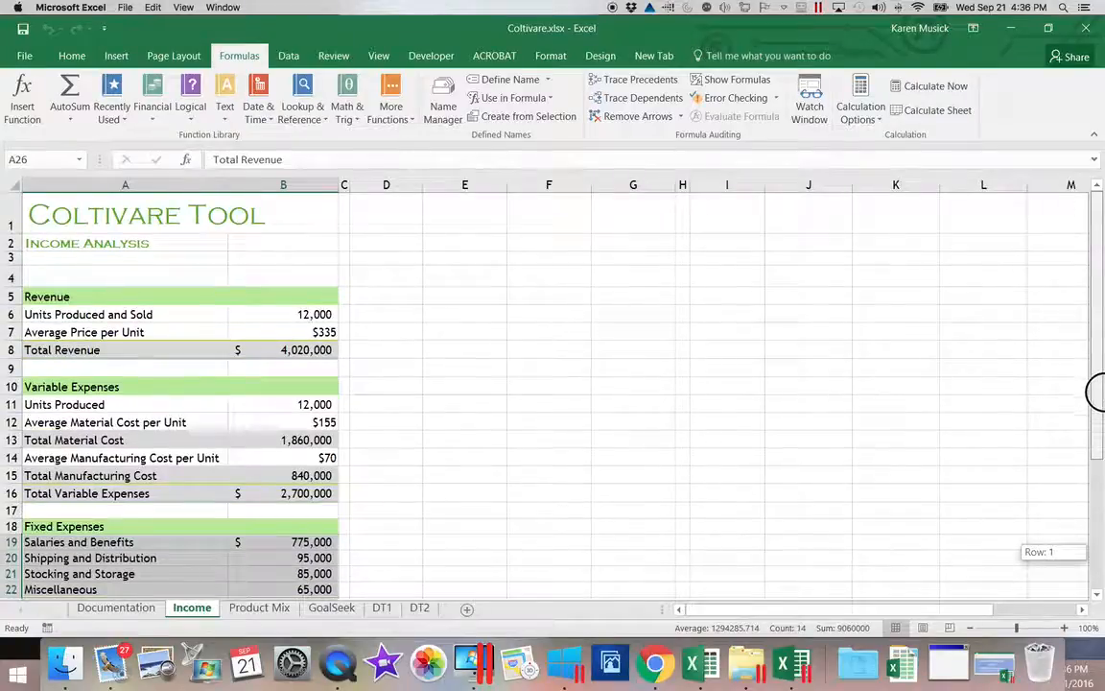
left_click(168, 226)
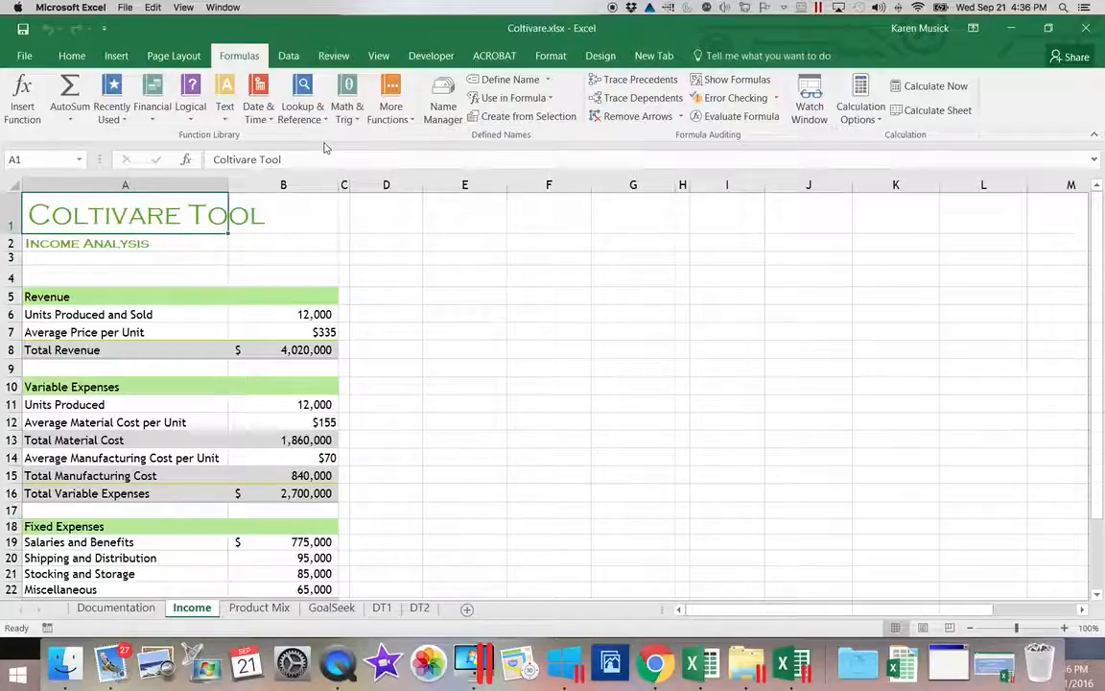
left_click(290, 57)
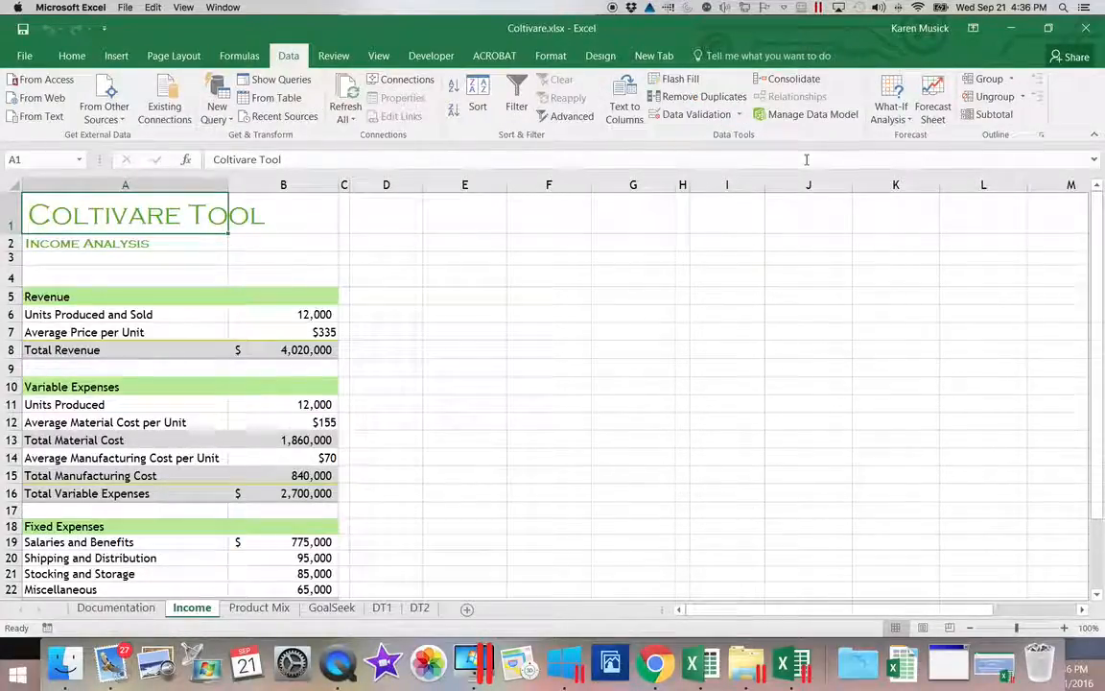
left_click(903, 122)
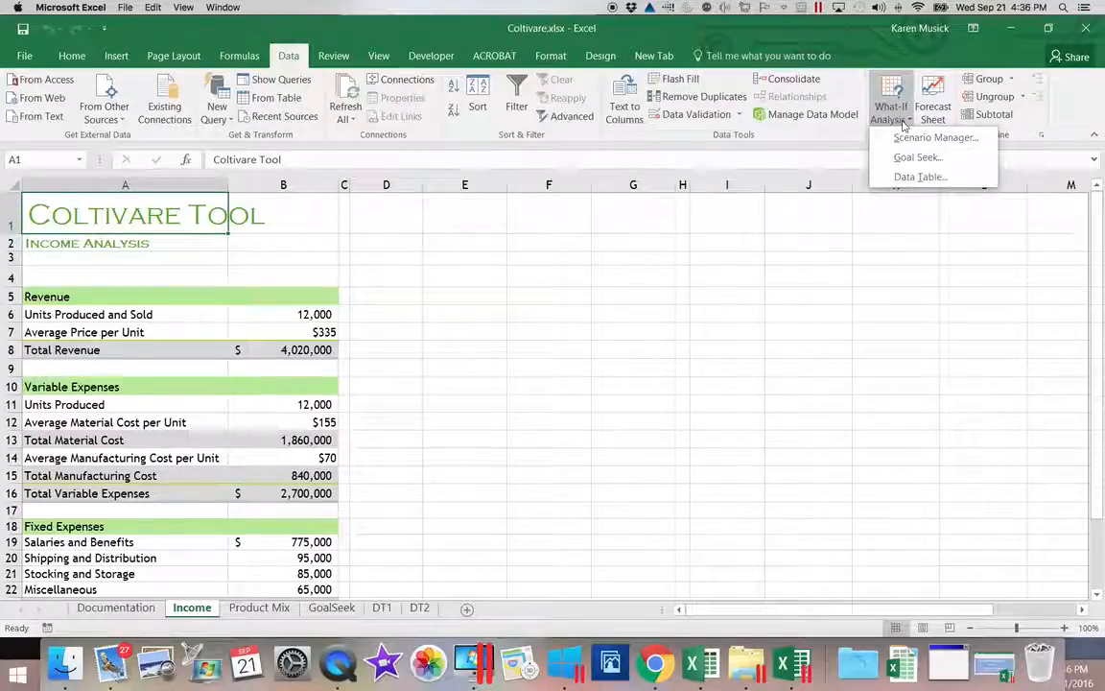
left_click(904, 139)
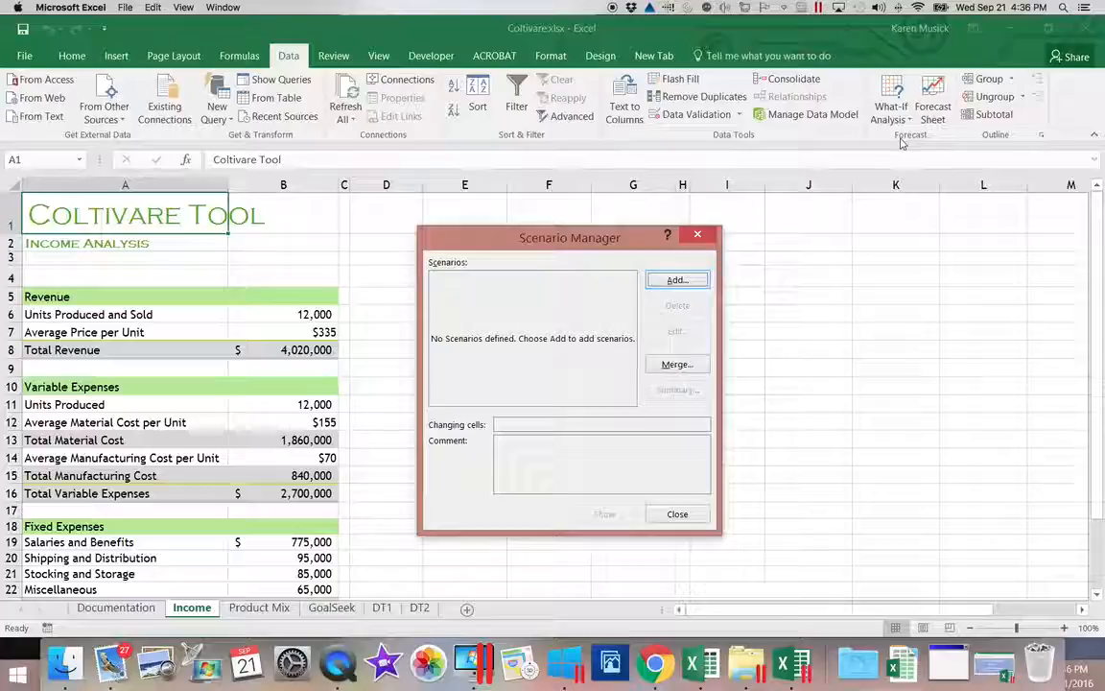
left_click(687, 284)
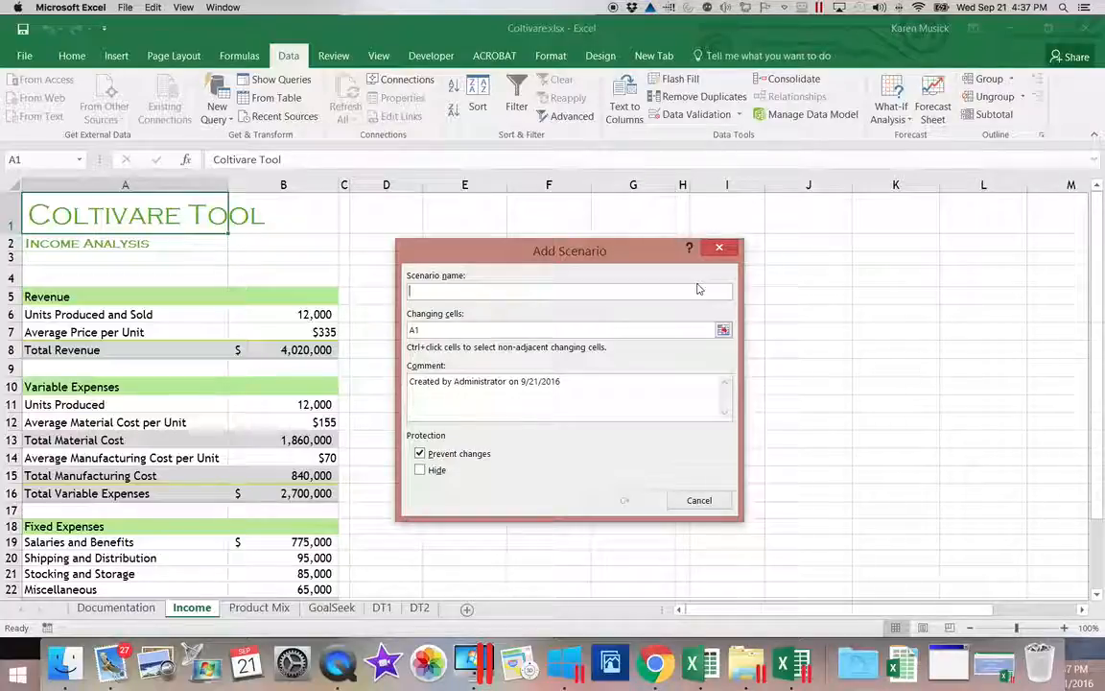
type("Status Quo")
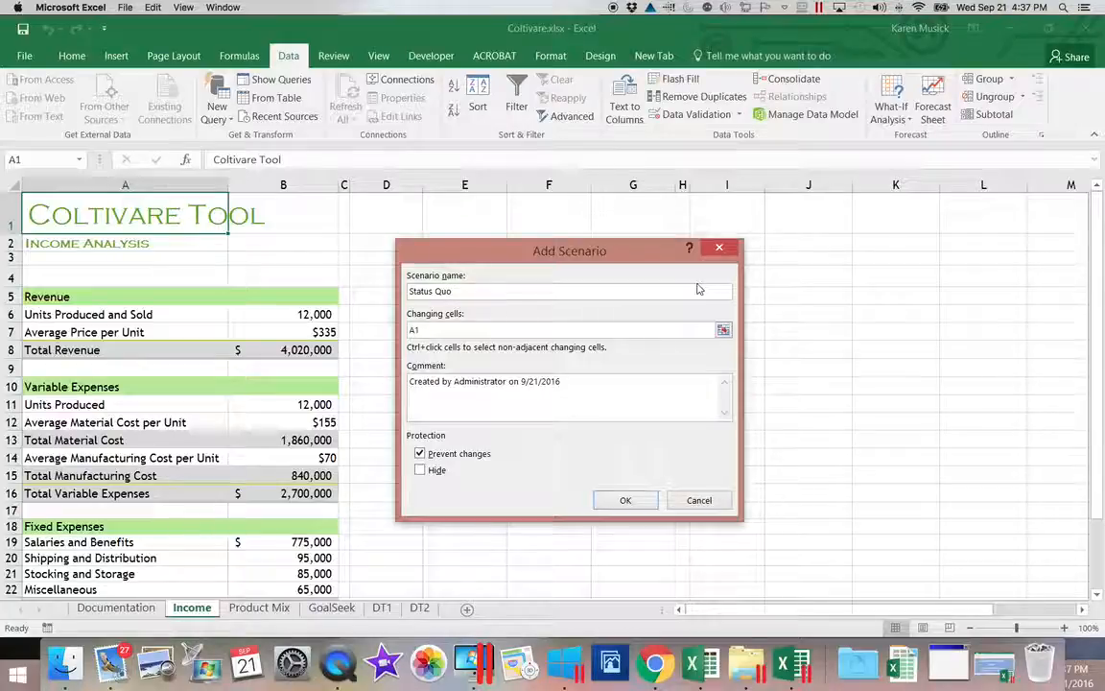
- Set the Status Quo scenario's changing cells to B6:B7 and B19:B22
key("Tab")
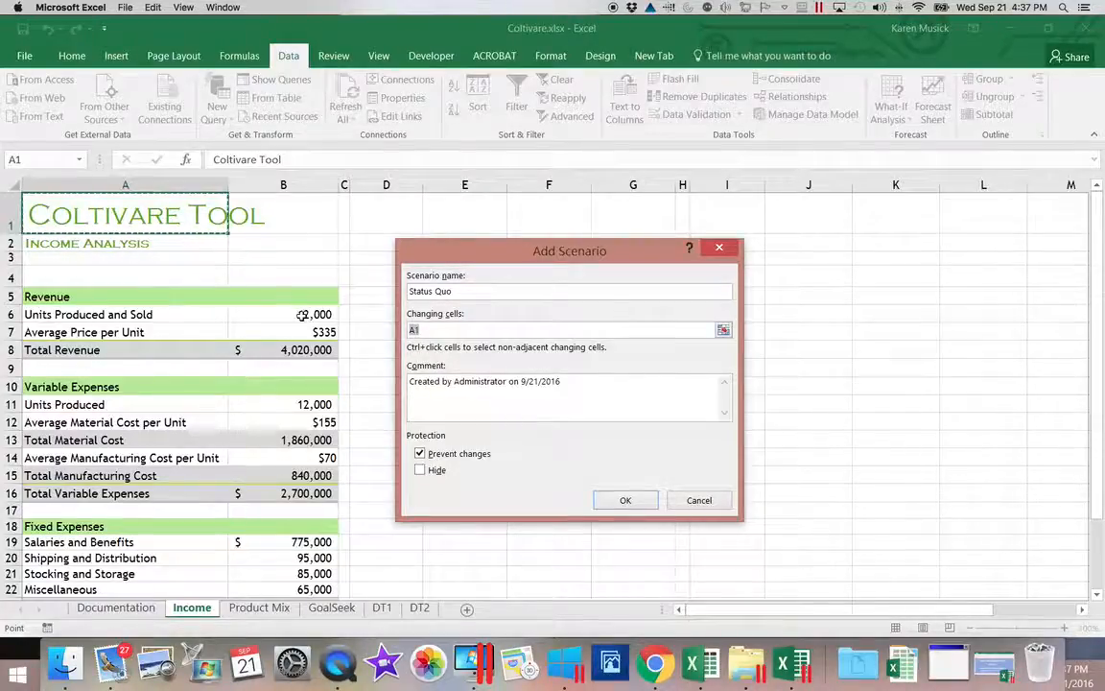
scroll(298, 315, "right", 5)
left_click_drag(809, 610, 685, 608)
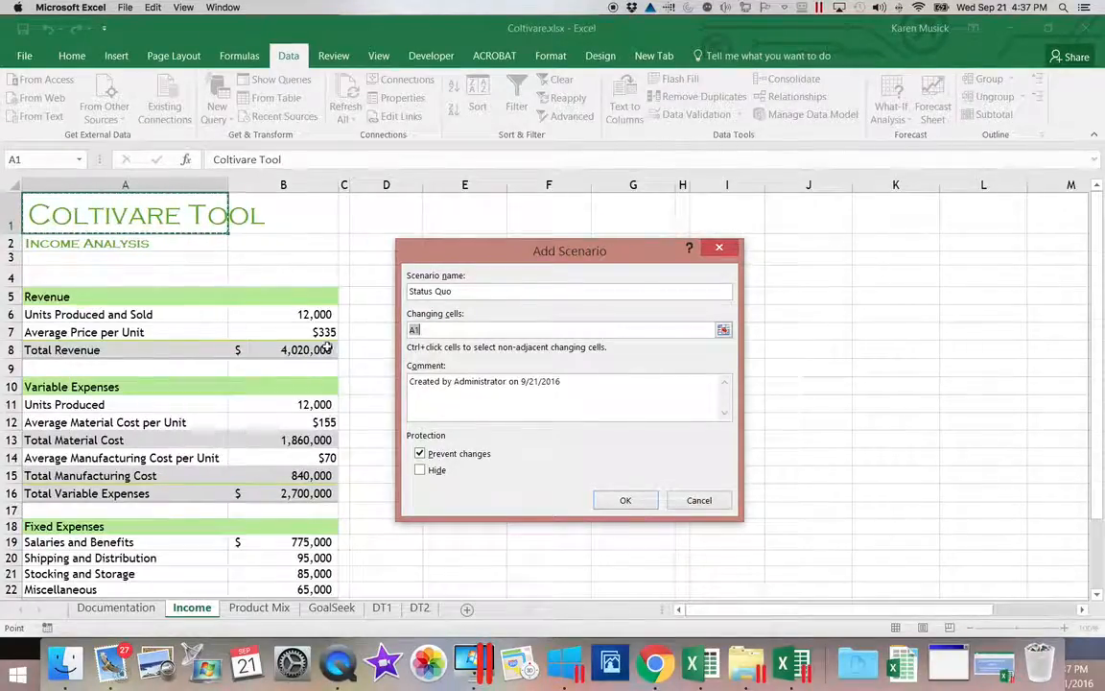
left_click(294, 314)
left_click_drag(293, 331, 292, 328)
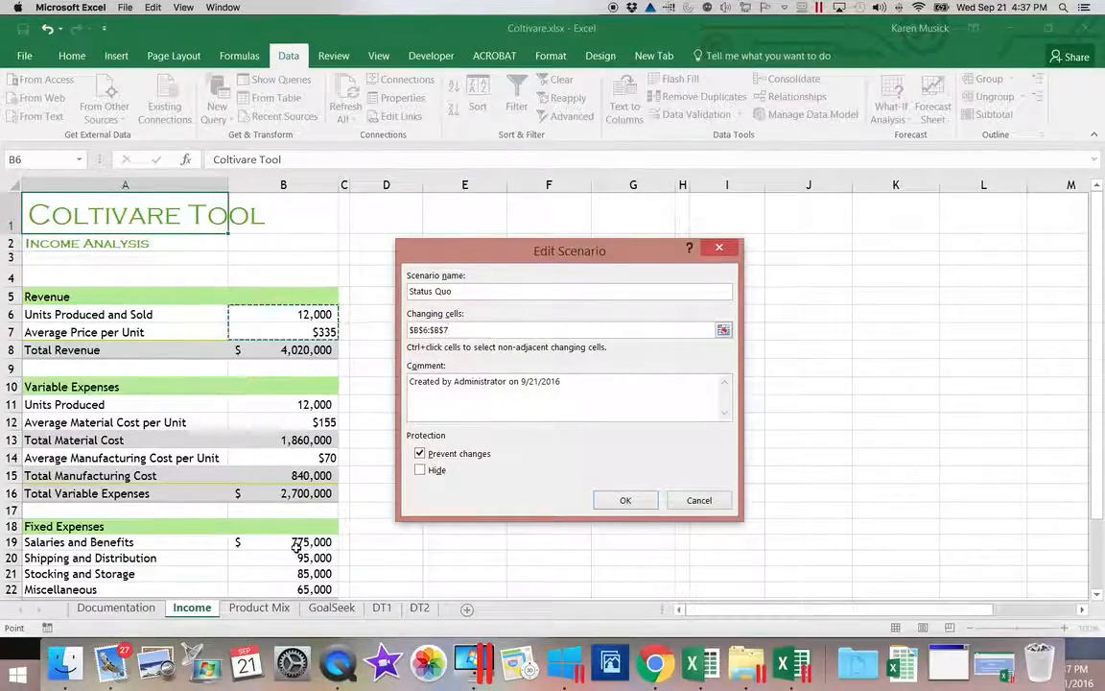
mouse_move(294, 545)
left_mouse_down()
mouse_move(279, 604)
mouse_move(289, 549)
left_mouse_up()
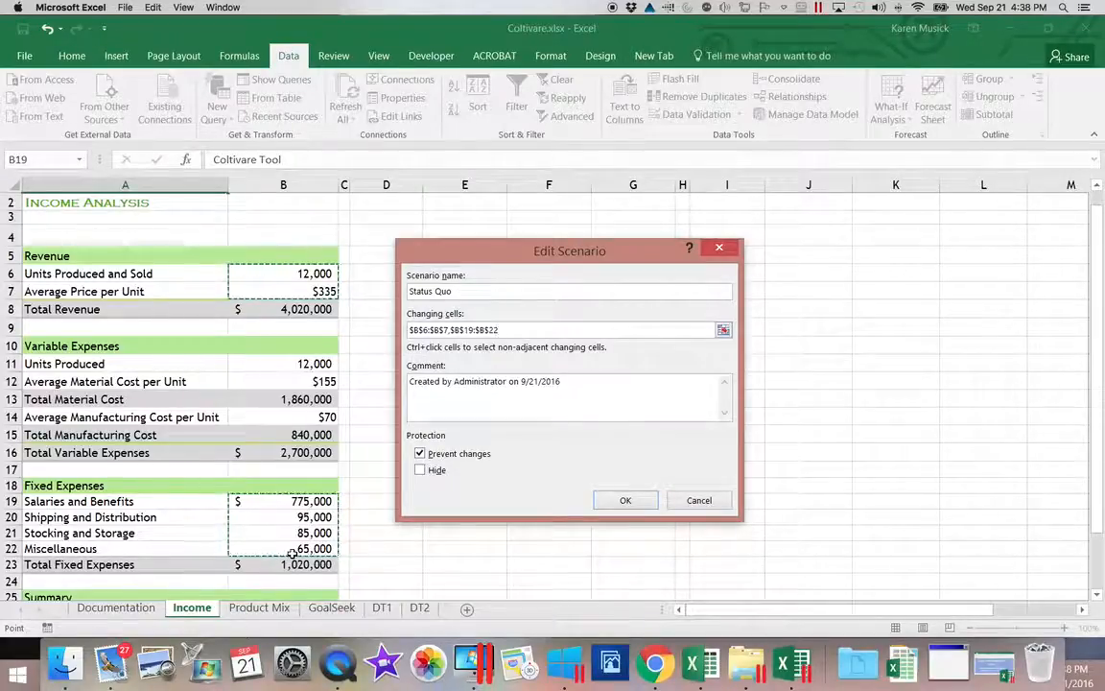
scroll(293, 553, "right", 10)
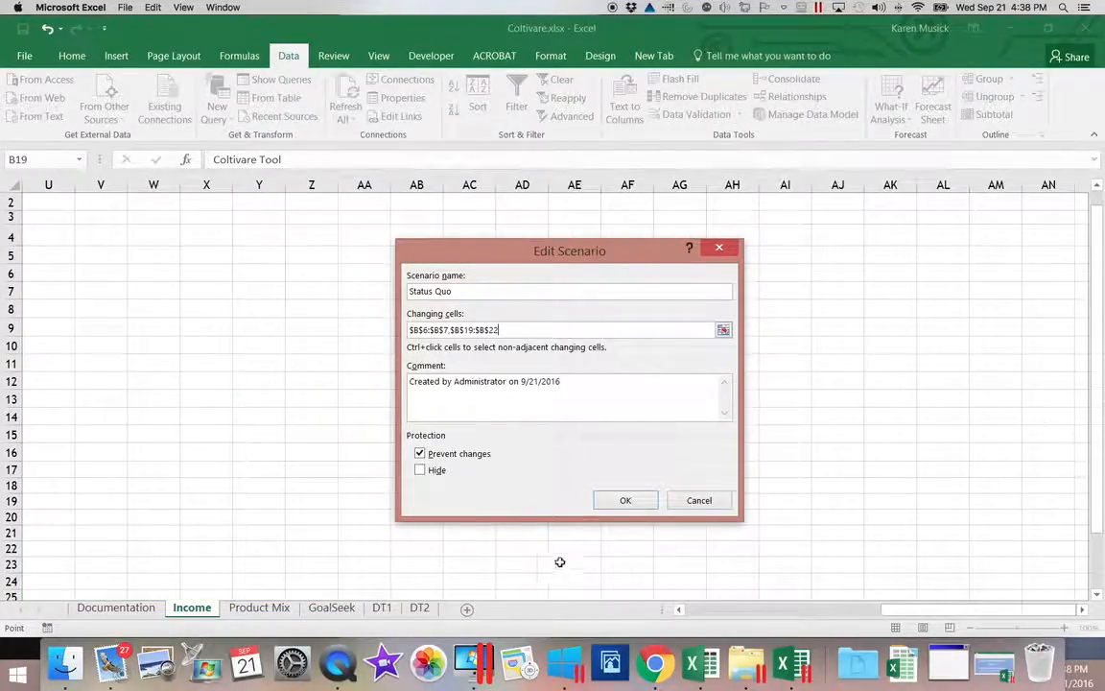
- Accept the existing worksheet values for all changing cells and save the Status Quo scenario
left_click(625, 500)
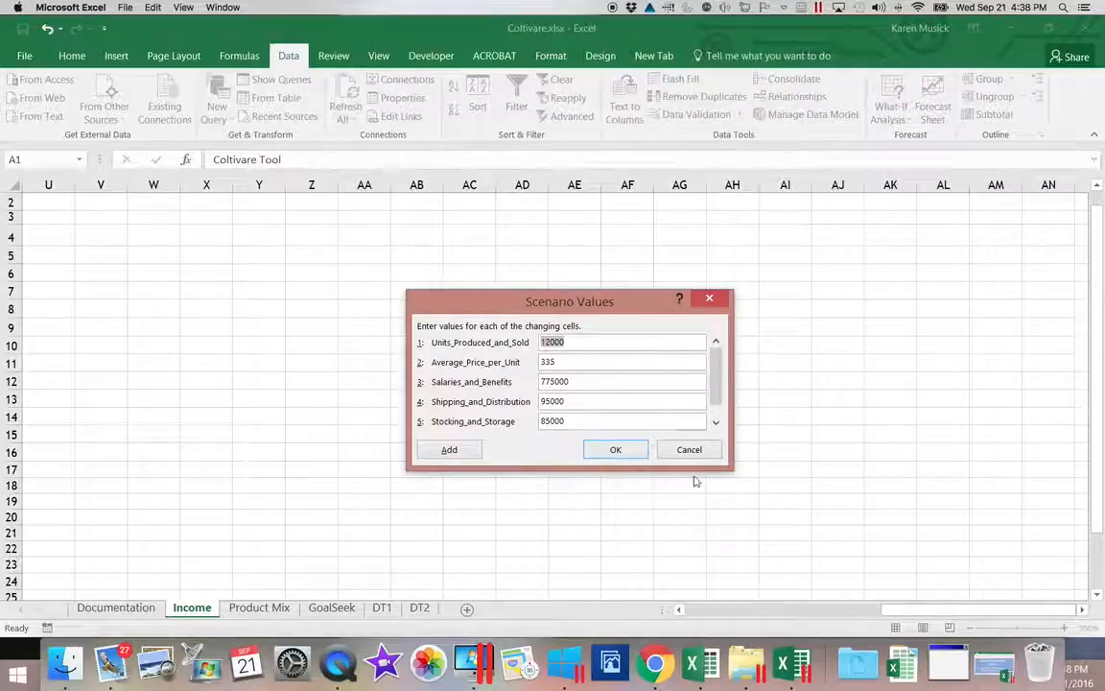
mouse_move(714, 384)
left_mouse_down()
mouse_move(717, 422)
mouse_move(723, 381)
left_mouse_up()
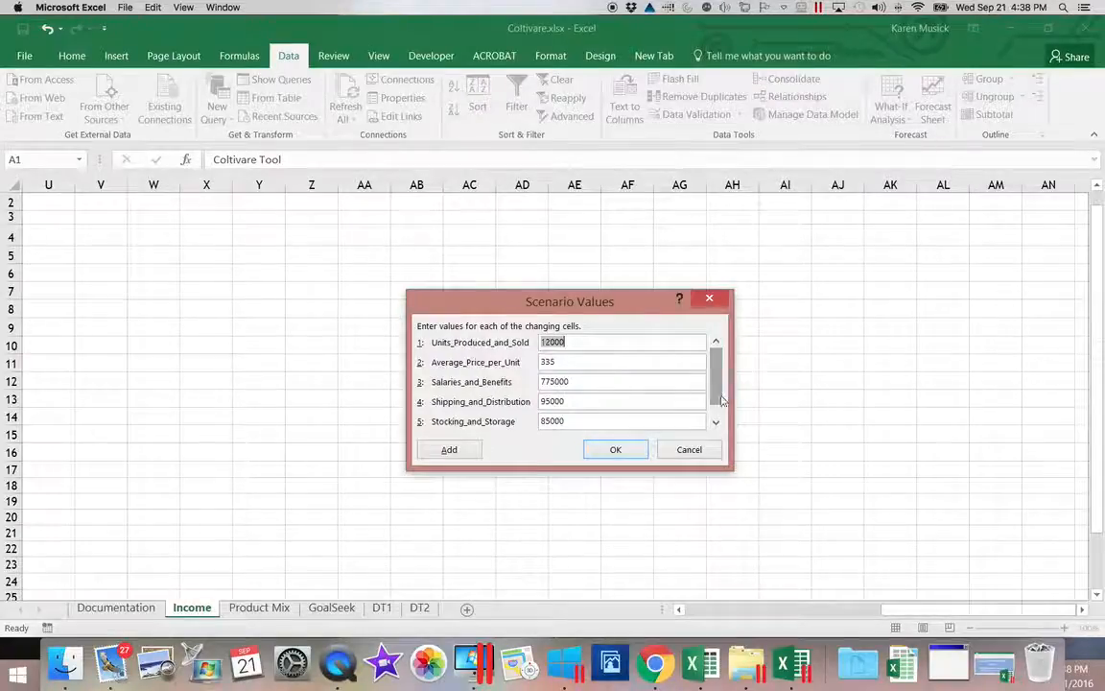
left_click(621, 450)
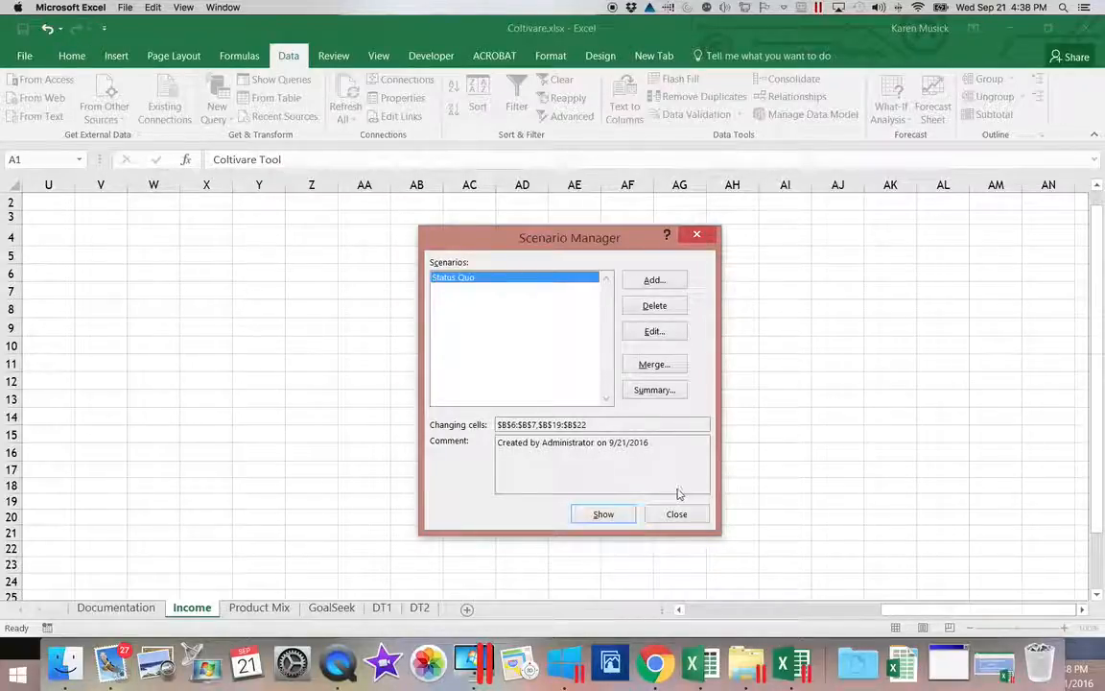
- Add a scenario named Expanded Operations with the same changing cells and the added comment "Scenario assuming expanded operations."
left_click(672, 279)
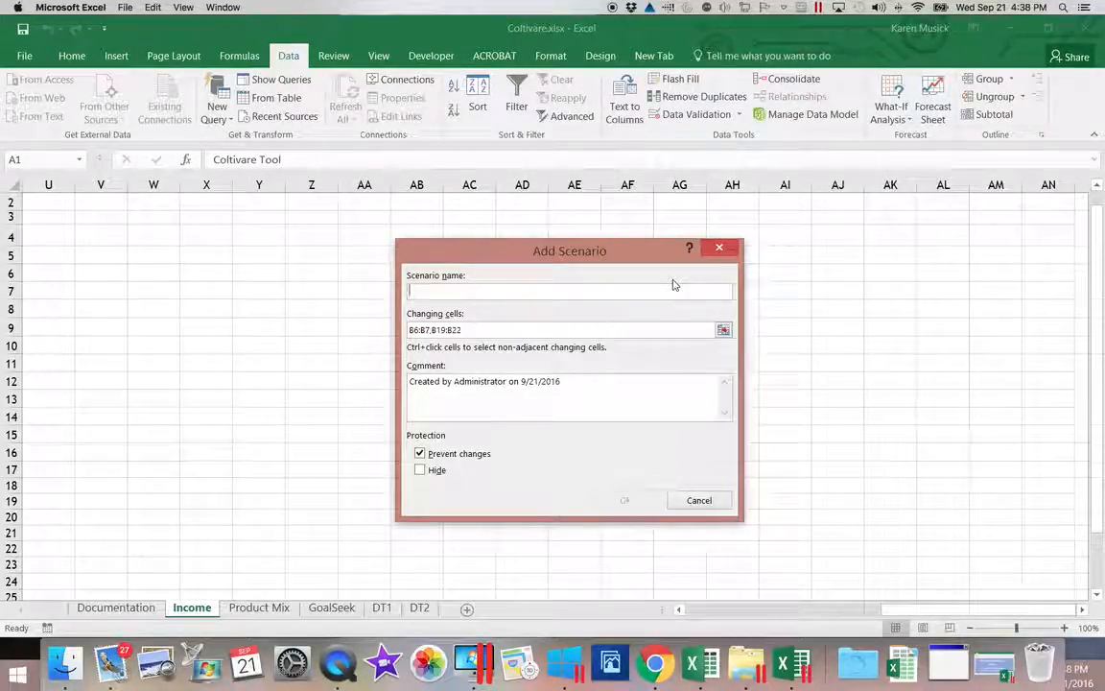
type("Expanded Operations")
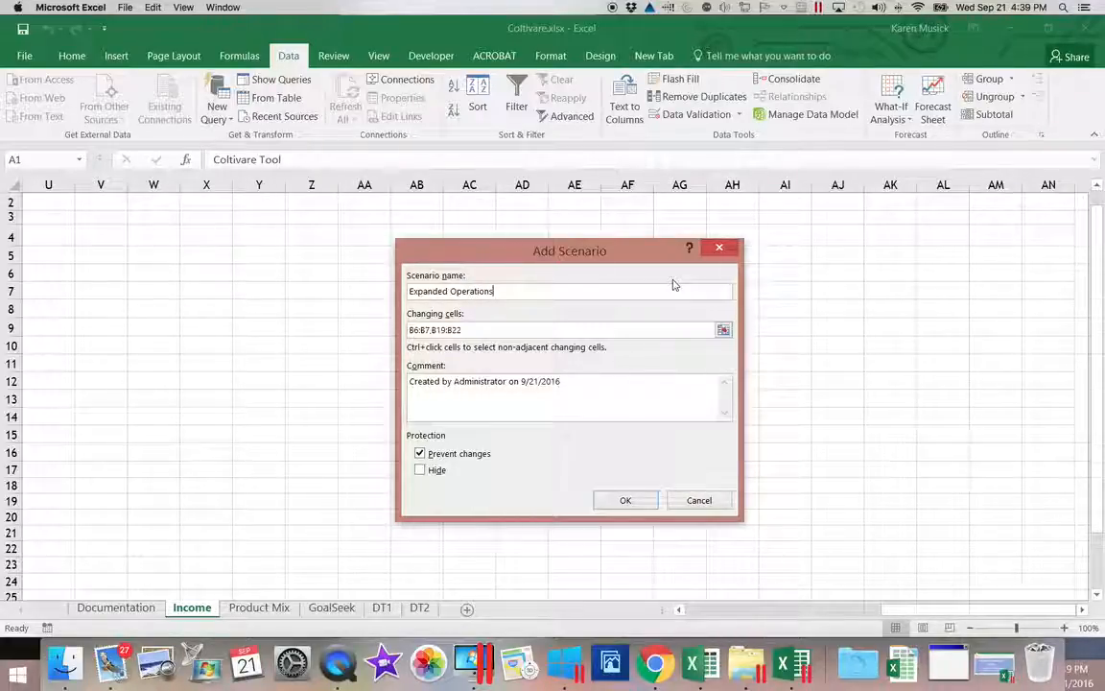
left_click(643, 389)
type("Scenario assuming expanded operations.")
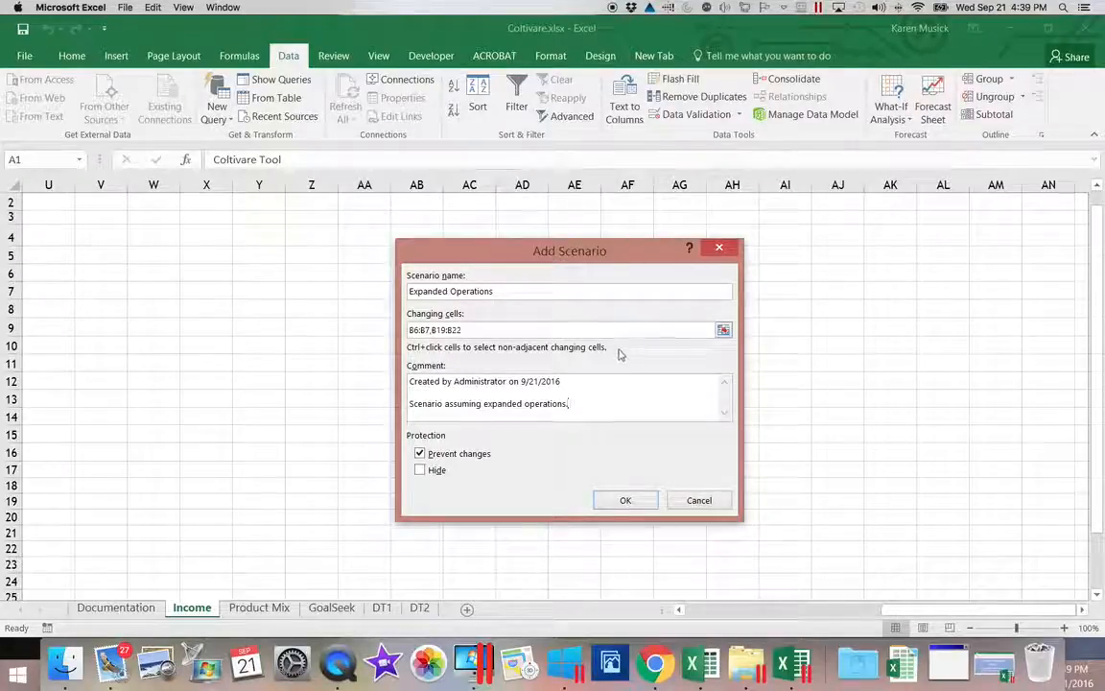
left_click(625, 500)
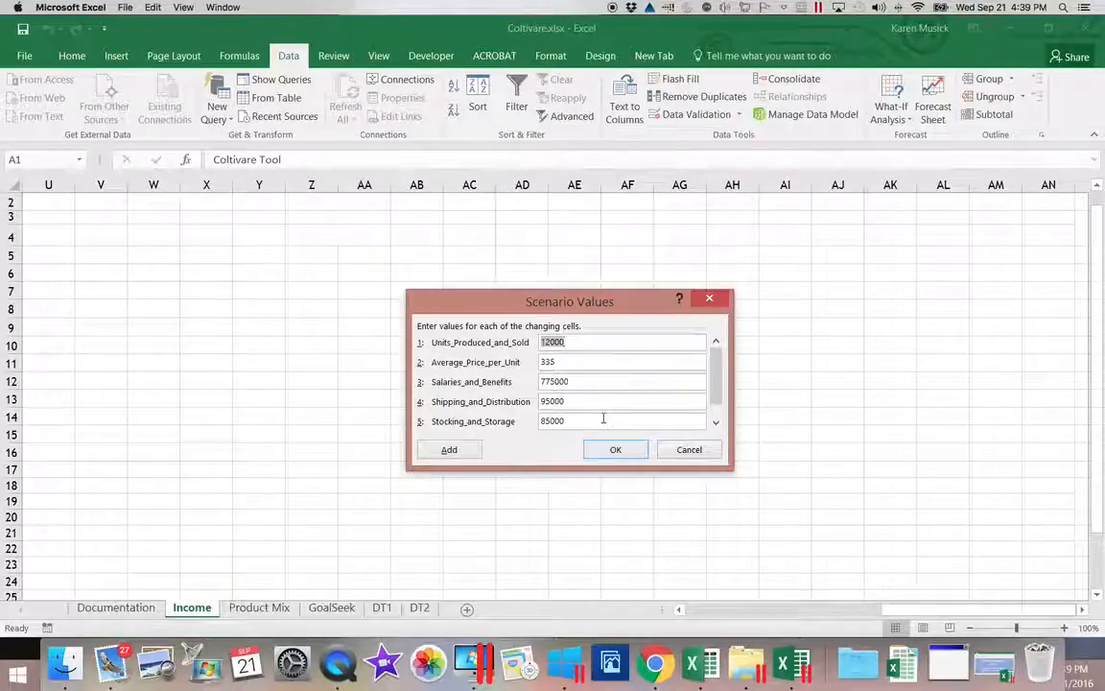
- Set the Expanded Operations values for Units_Produced_and_Sold to 14200 and Salaries_and_Benefits to 950000, keeping the average price
type("47")
key("BackSpace")
key("BackSpace")
type("14200")
key("Tab")
key("Tab")
type("950000")
key("Tab")
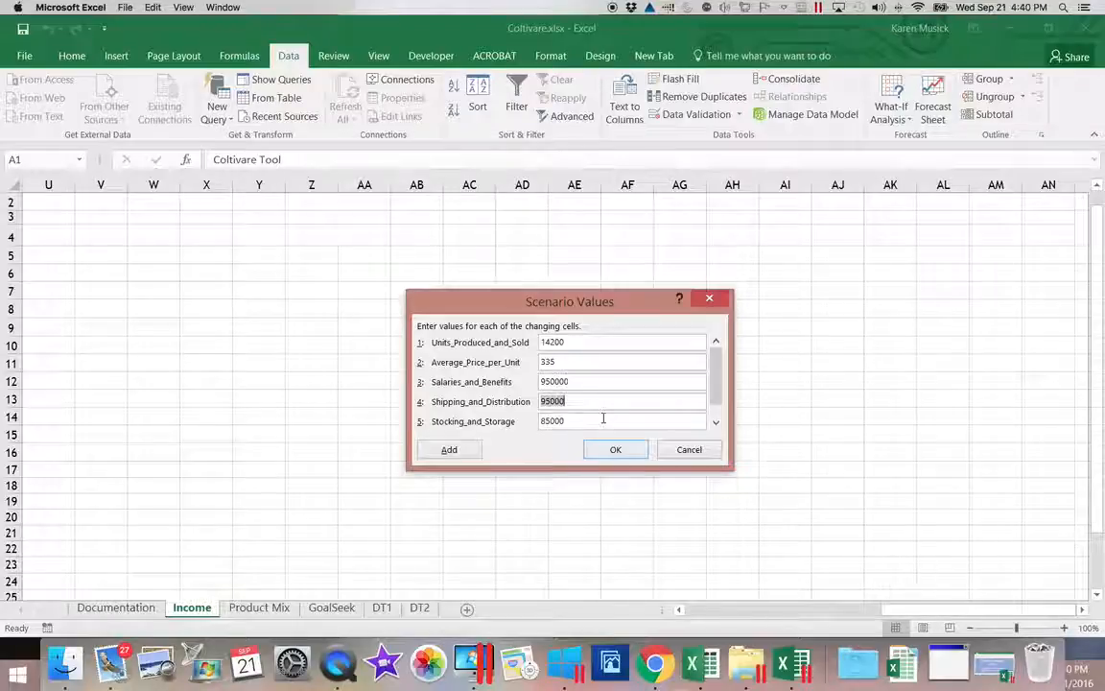
- Set the scenario values for Shipping_and_Distribution to 125000, Stocking_and_Storage to 105000 and Miscellaneous to 85000
type("125000")
key("Tab")
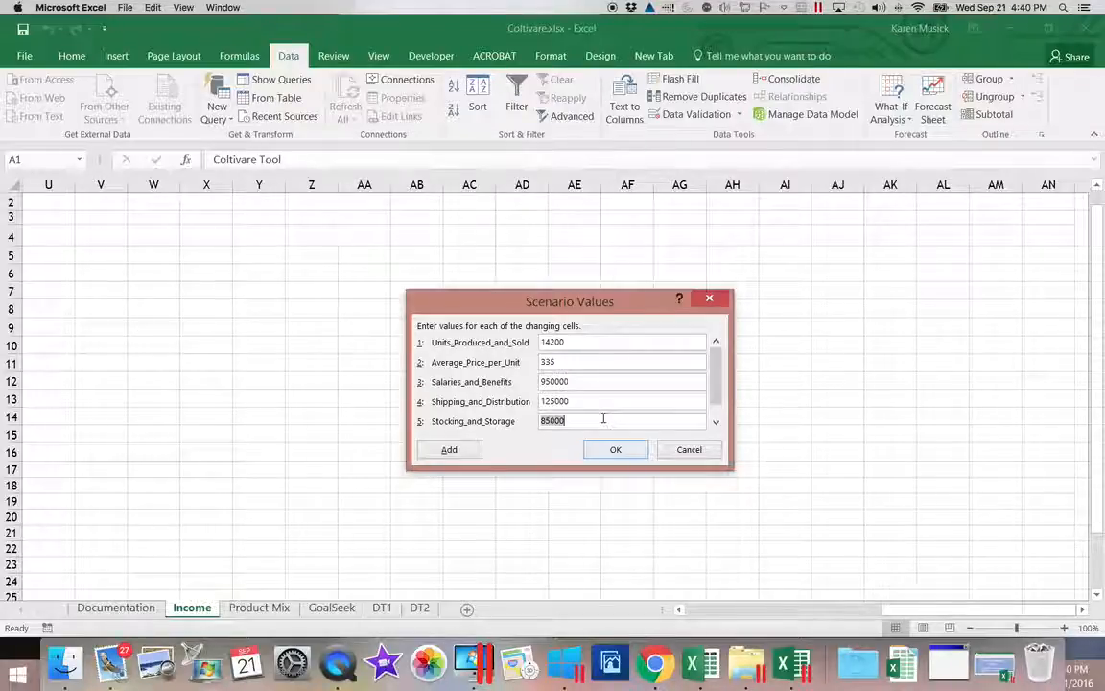
type("105000")
key("Tab")
type("85000")
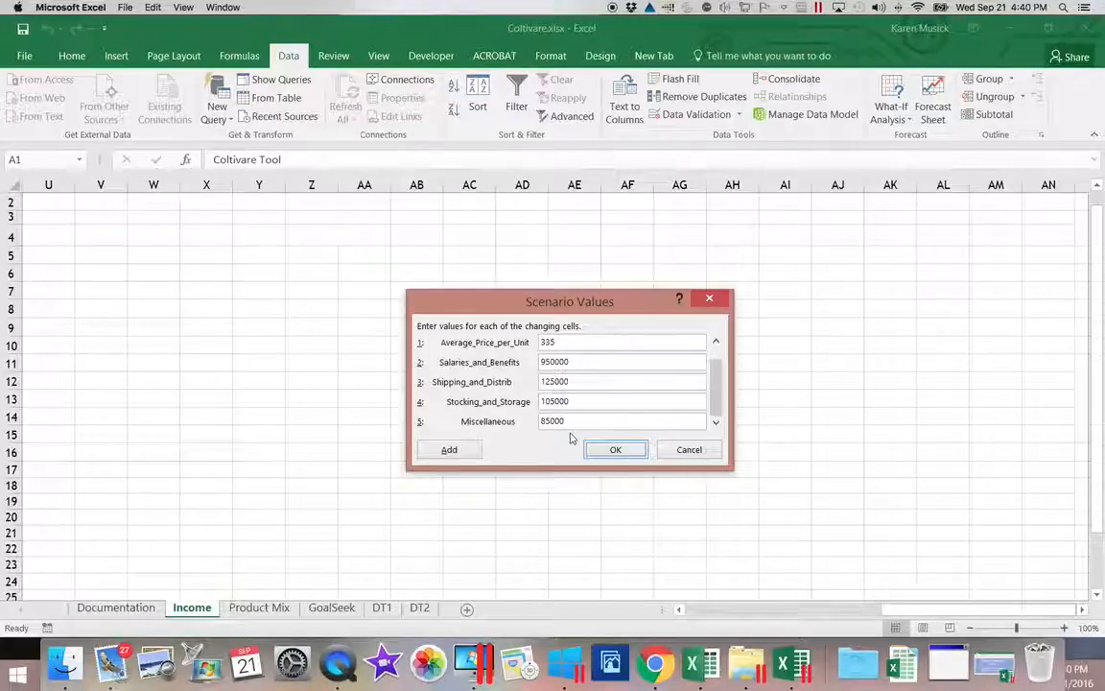
- Save the Expanded Operations scenario and start another one named Reduced Operations with the same changing cells
left_click(459, 455)
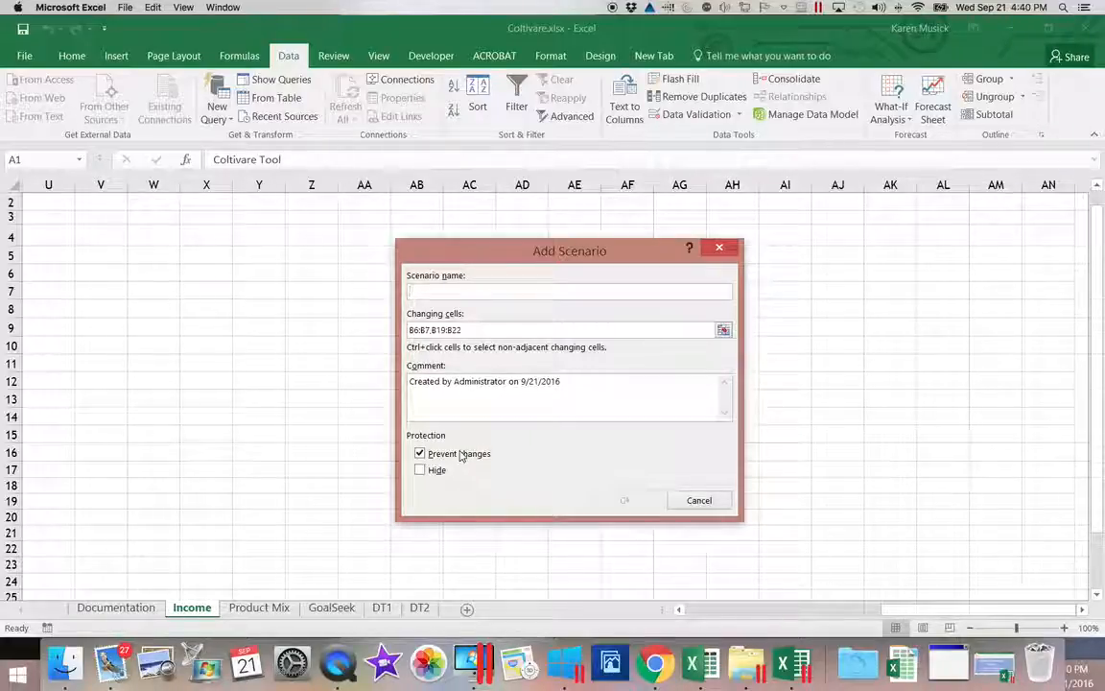
type("Reduced Operations")
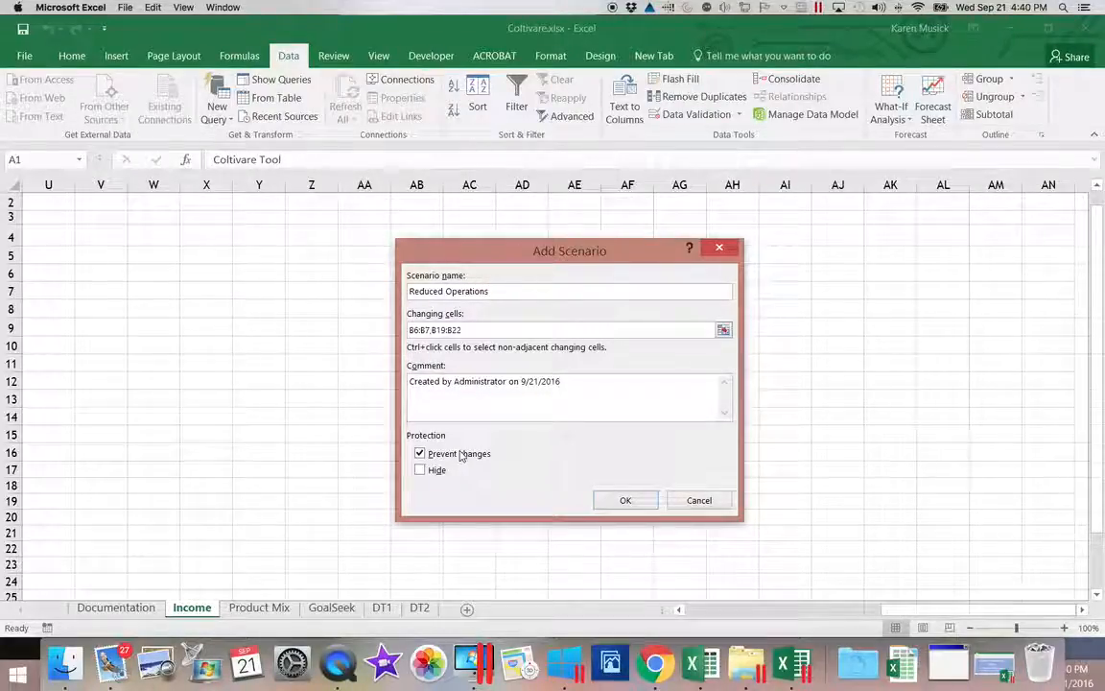
key("Tab")
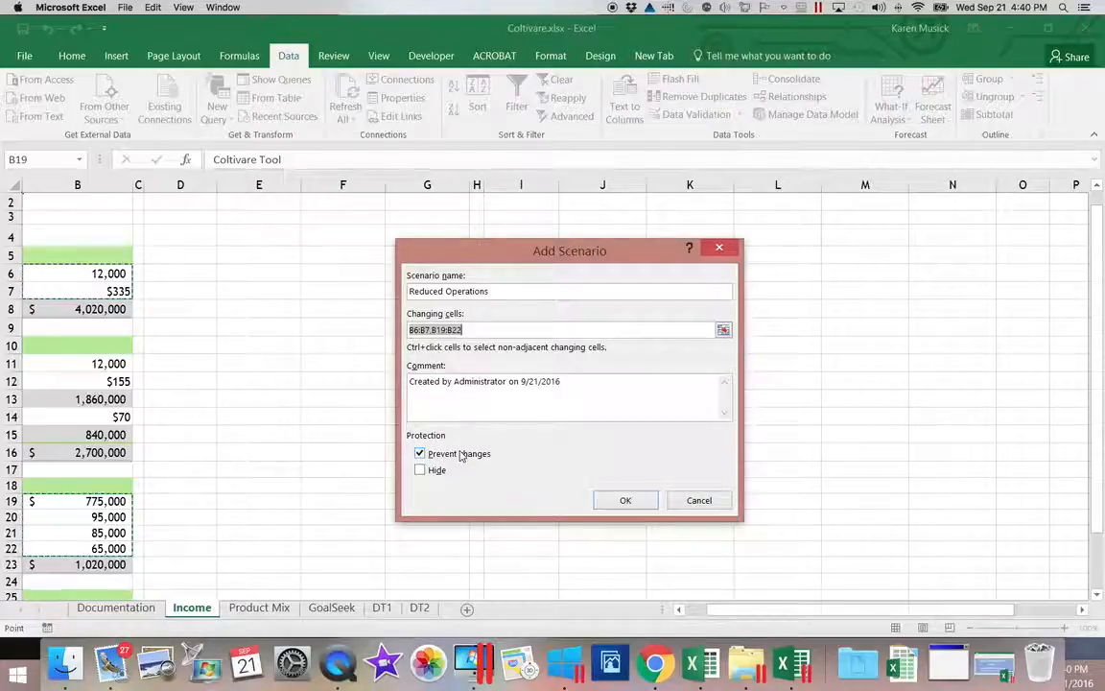
- Add "Scenario assuming reduced operations." below the existing comment of the Reduced Operations scenario and proceed to its values
key("Tab")
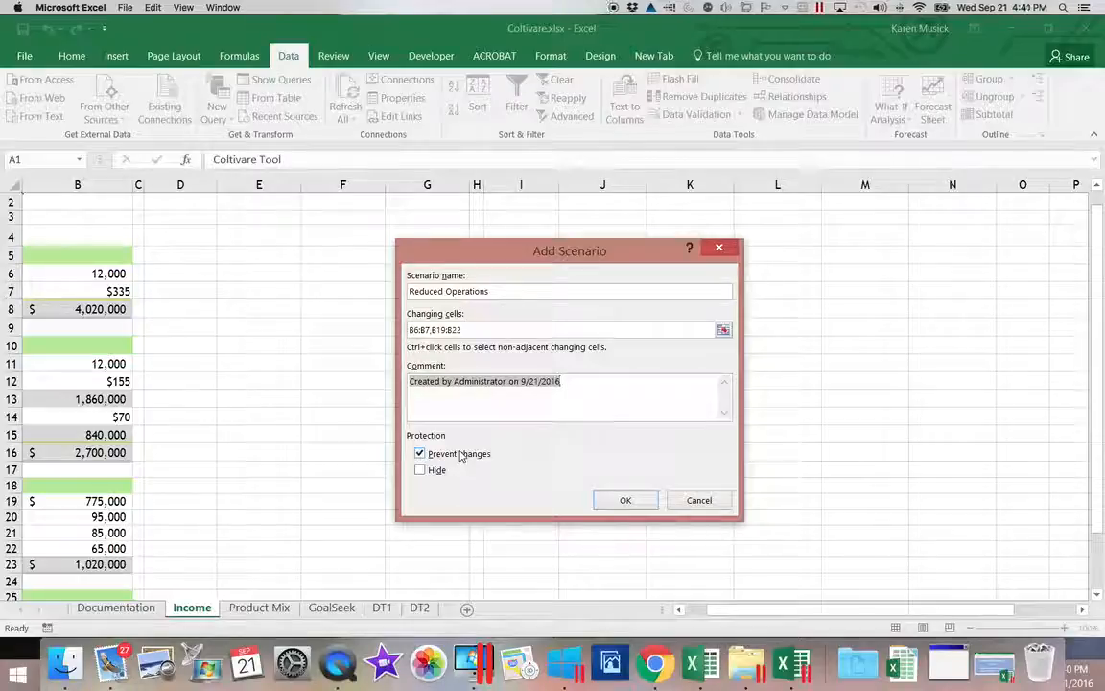
key("End")
key("Return")
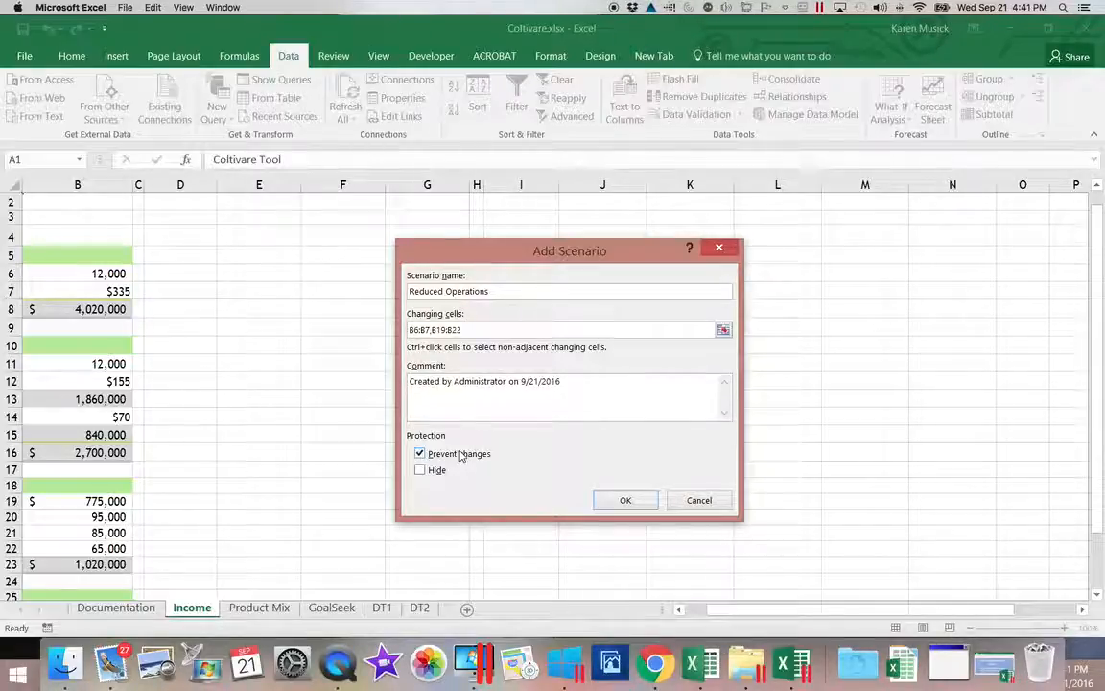
type("V")
key("BackSpace")
type("Dvr")
key("BackSpace")
key("BackSpace")
key("BackSpace")
key("BackSpace")
key("BackSpace")
key("BackSpace")
type("Scenario assuming reduc")
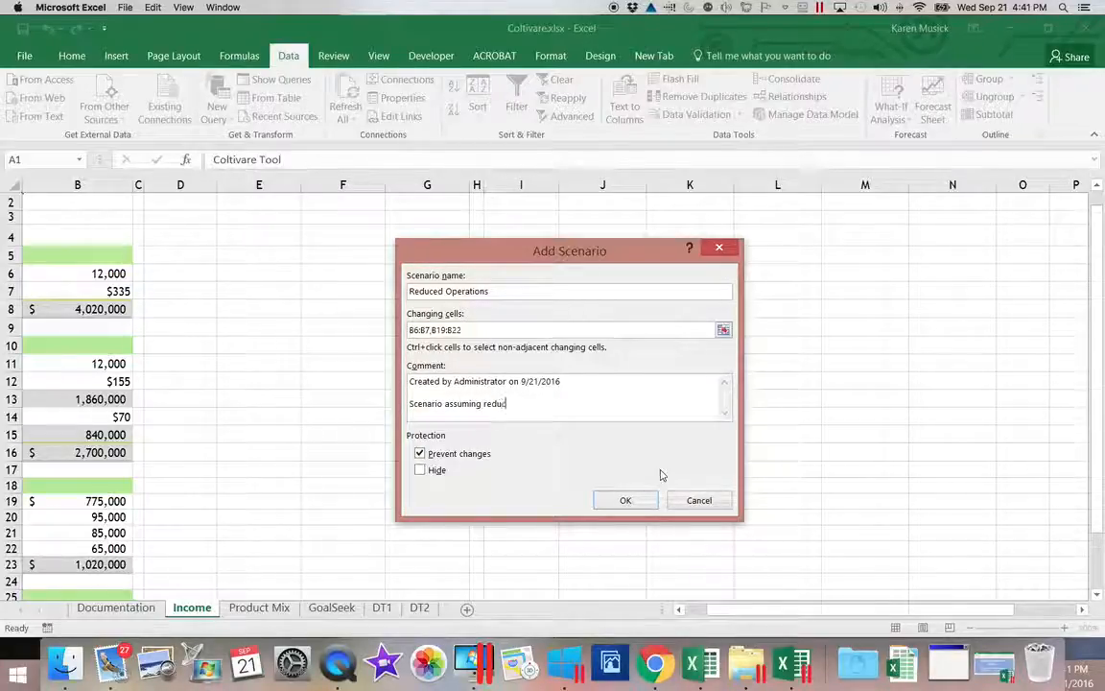
type("ed operations.")
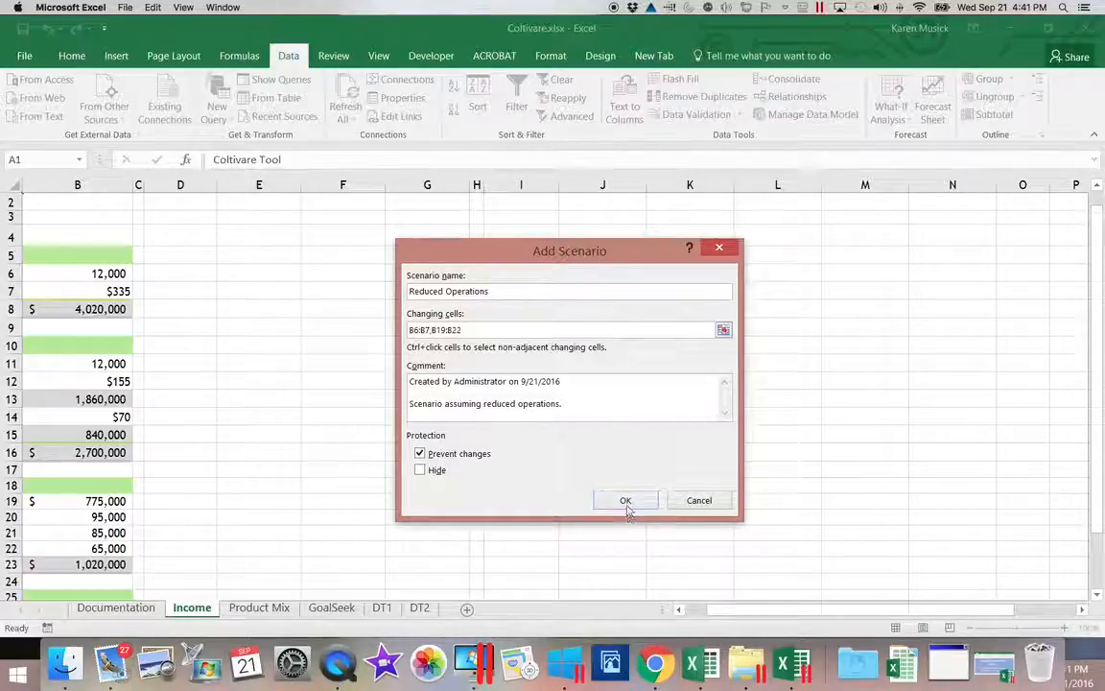
left_click(625, 500)
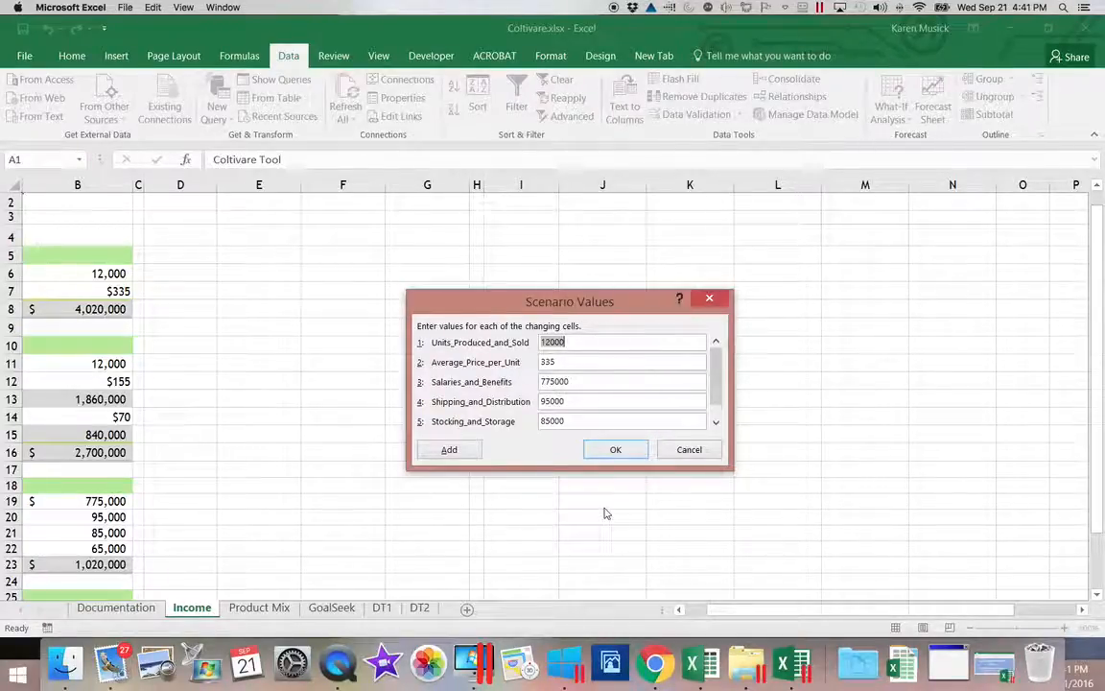
- Set the Reduced Operations values for Units_Produced_and_Sold to 10000 and Salaries_and_Benefits to 650000, keeping the average price
type("10000")
key("Tab")
key("Tab")
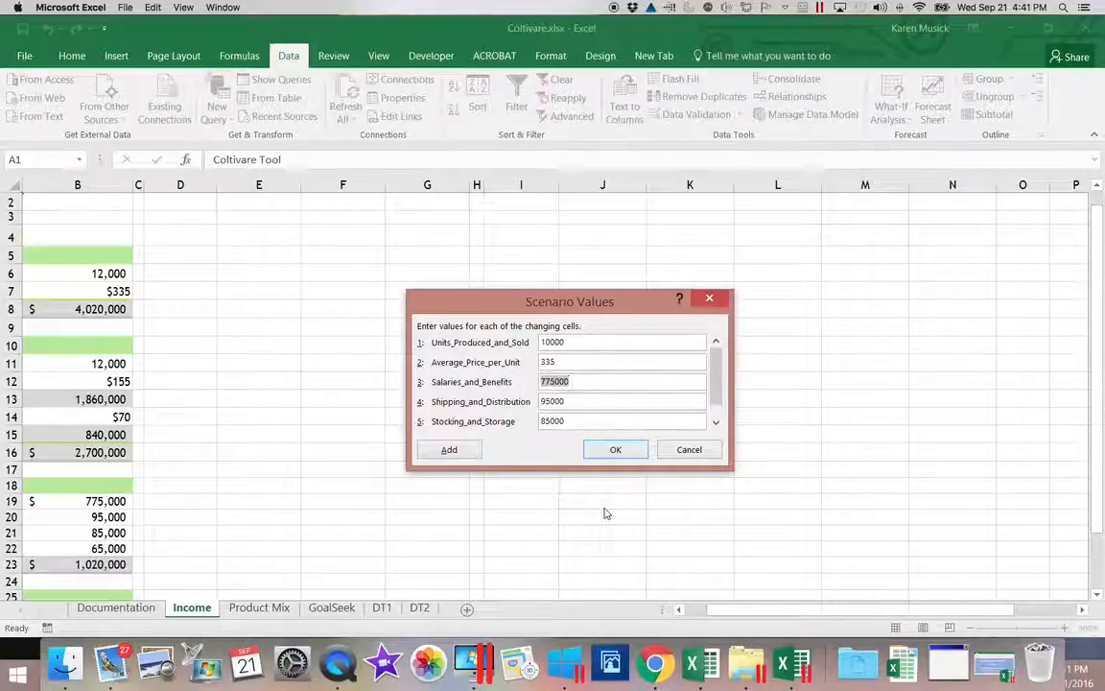
type("65000")
key("Tab")
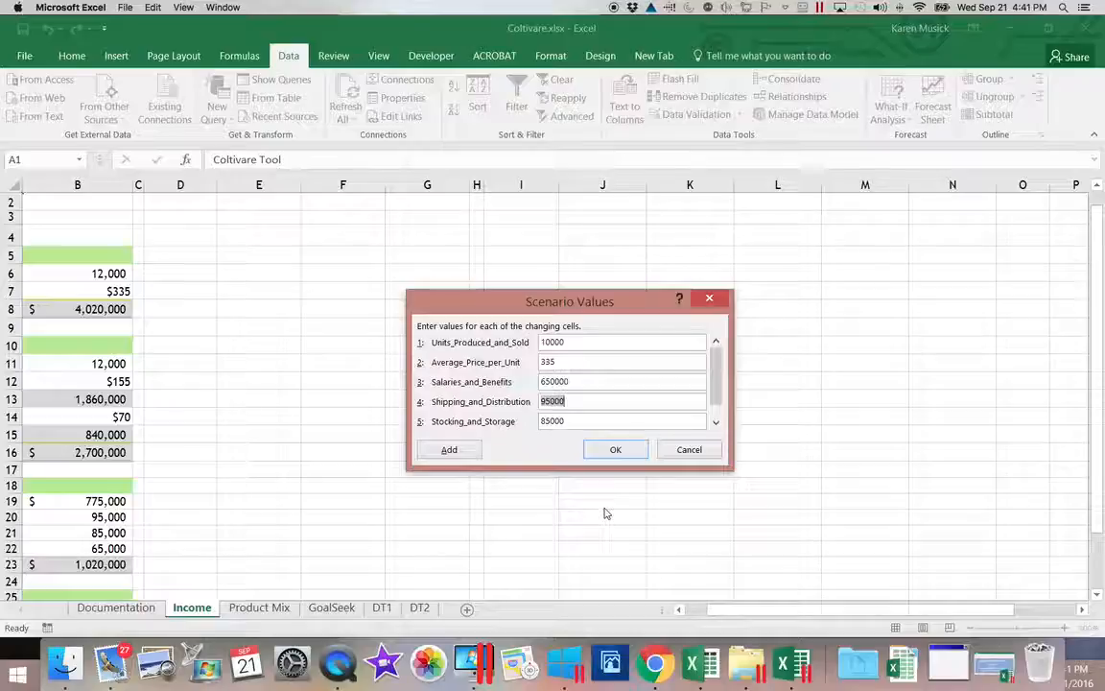
- Set the Reduced Operations values for Shipping_and_Distribution to 75000, Stocking_and_Storage to 70000 and Miscellaneous to 50000
type("75000")
key("Tab")
type("70000")
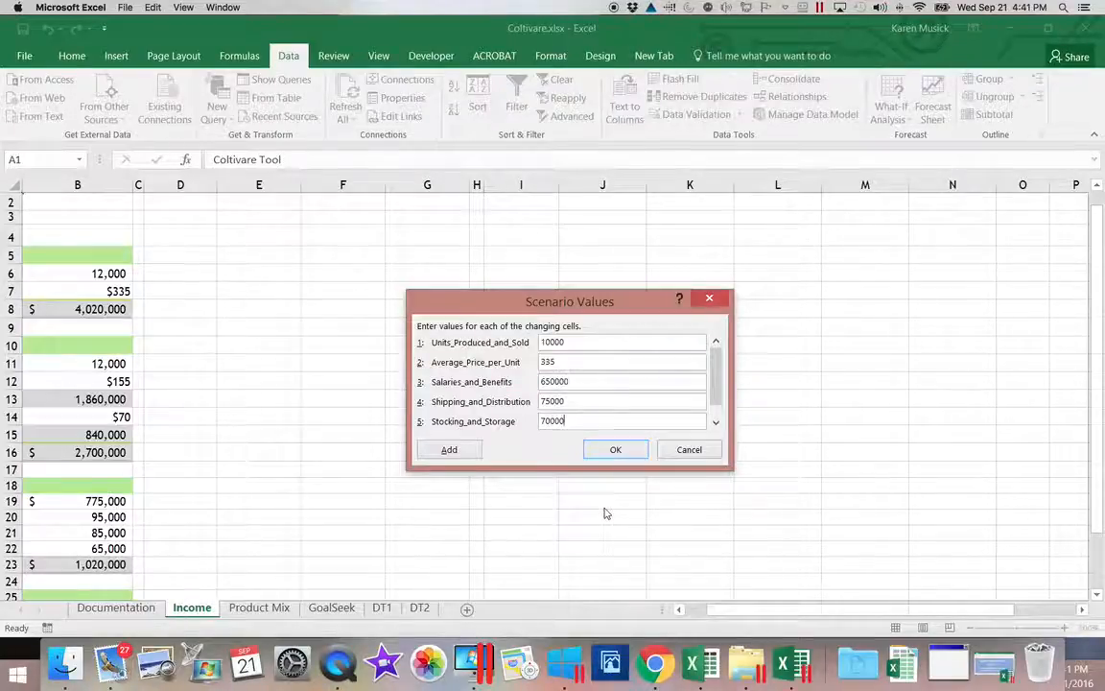
key("Tab")
type("50000")
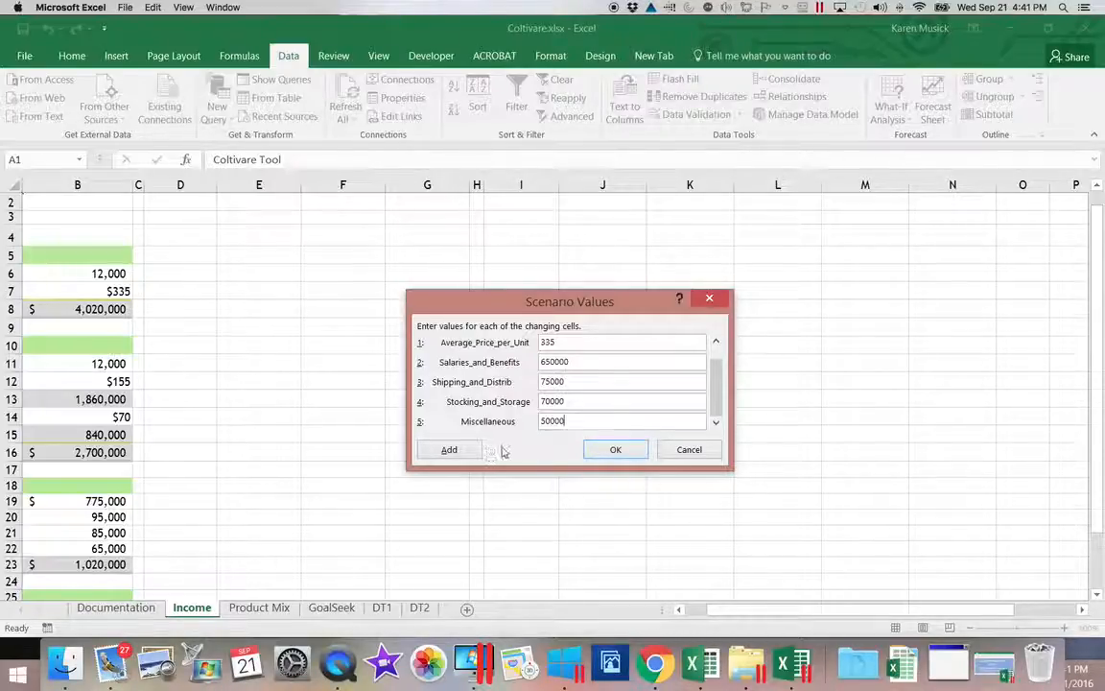
- Add a scenario named Spring Sale with the same changing cells and the added comment "Scenario assuming a sale."
left_click(470, 453)
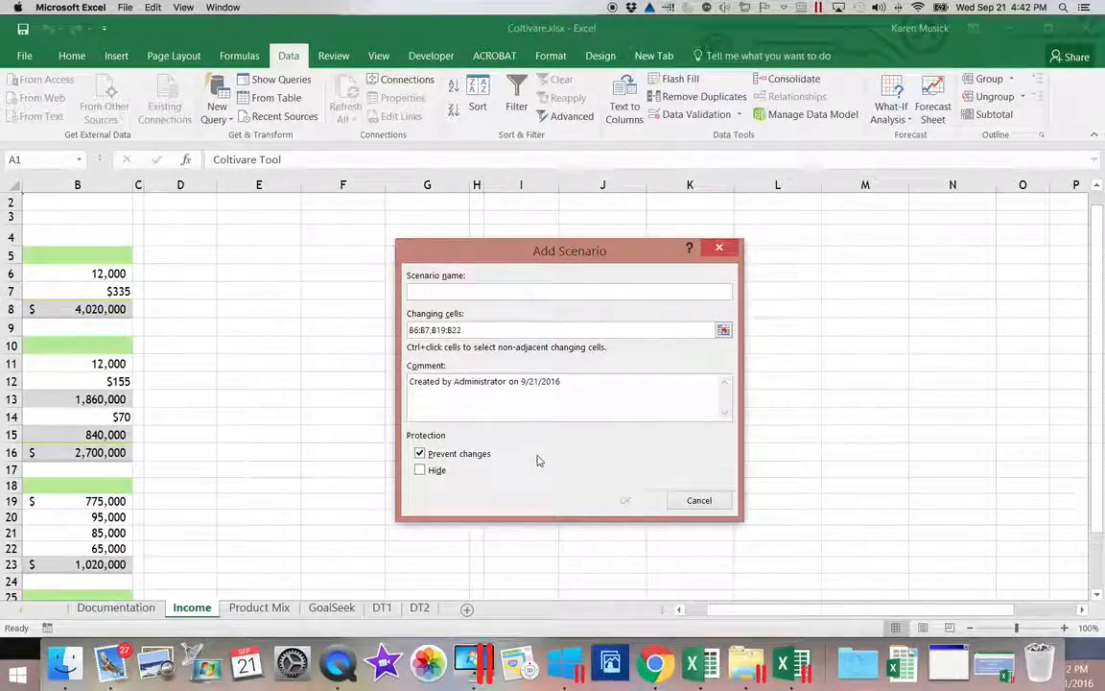
type("Spring Sale")
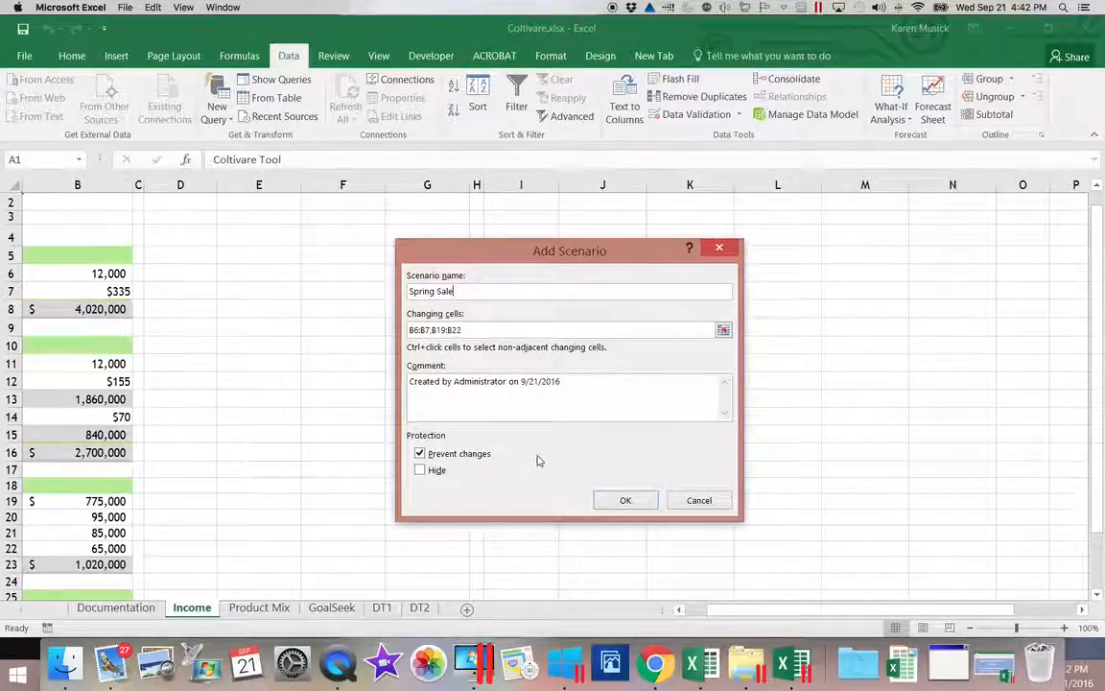
key("Tab")
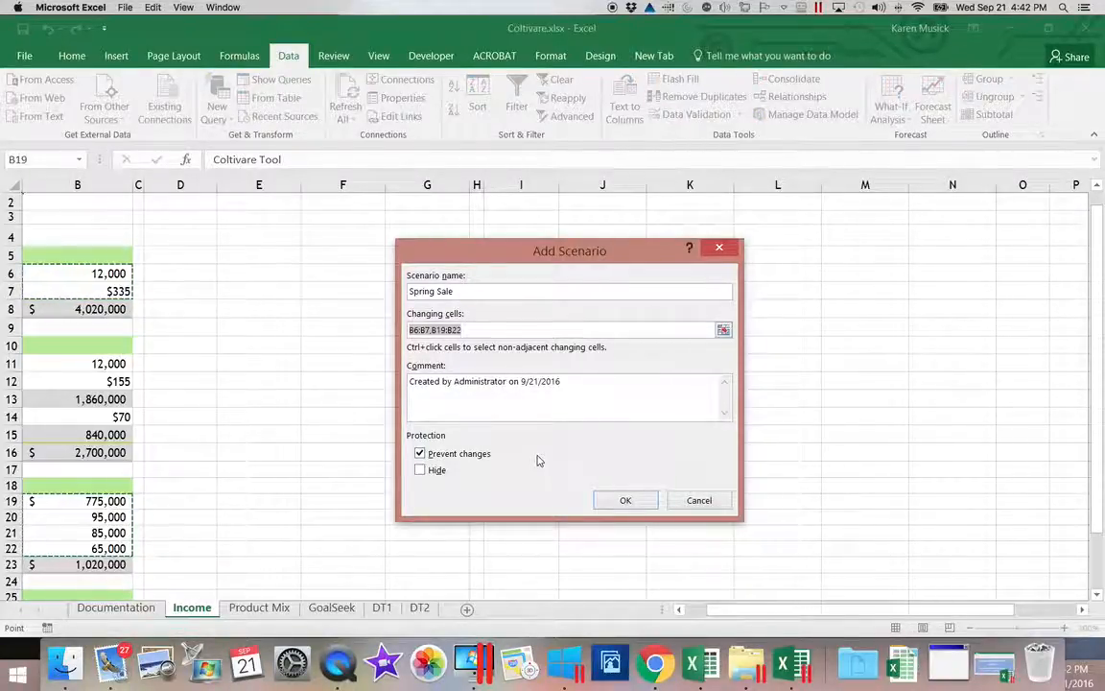
key("Tab")
key("Right")
key("Return")
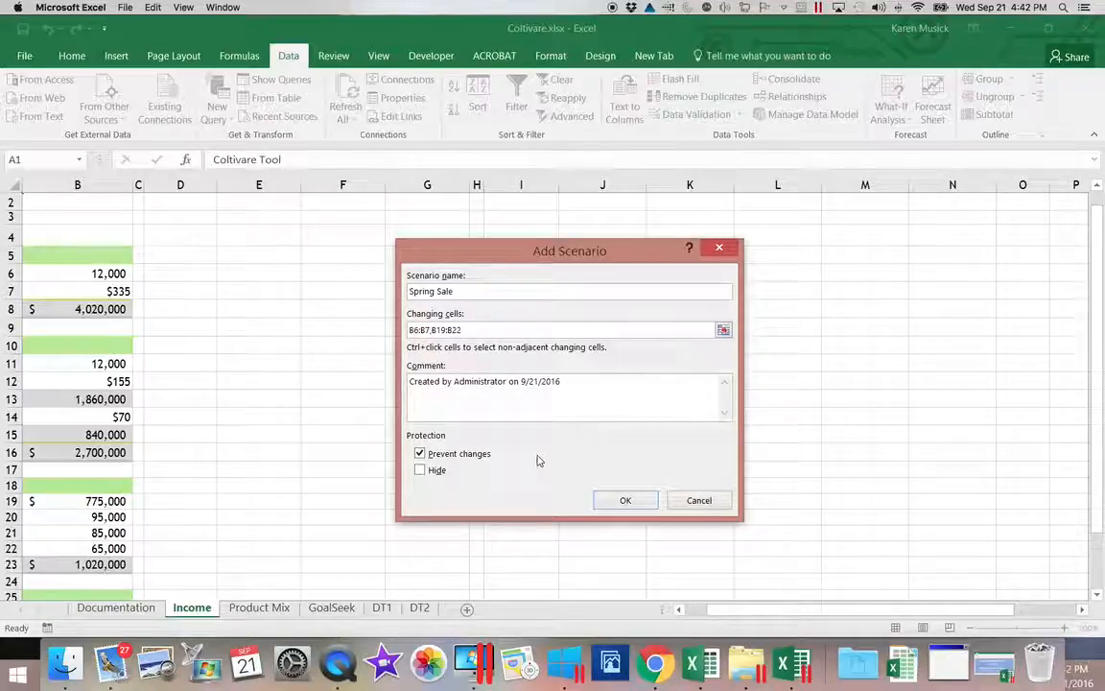
type("Scenario assuming a sale.")
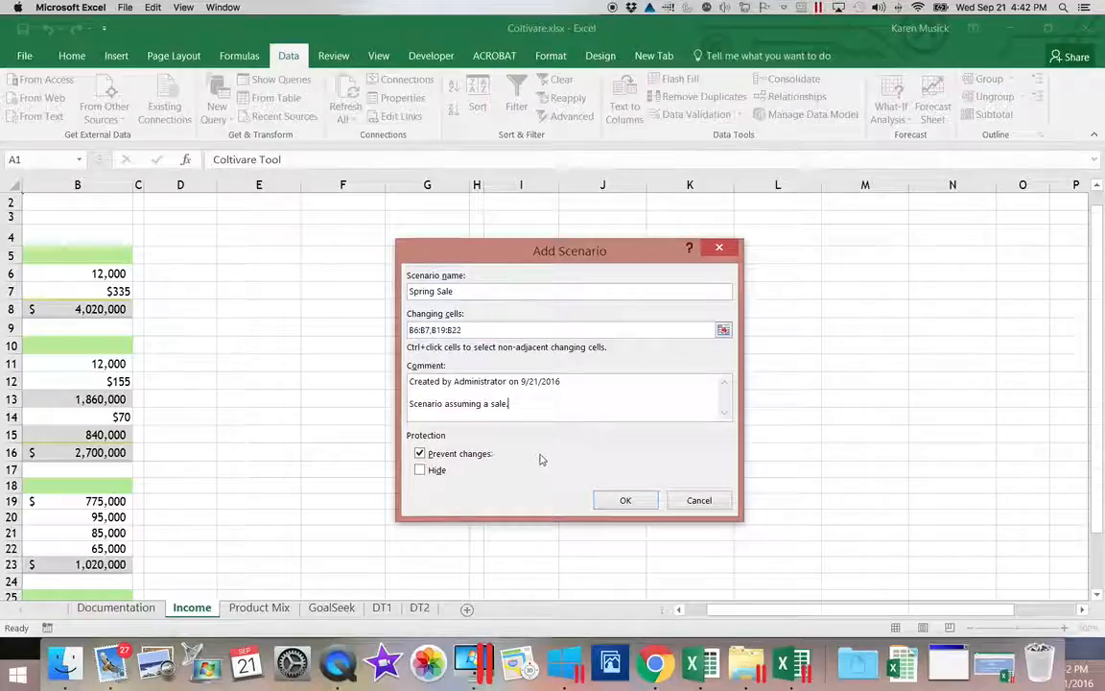
left_click(624, 499)
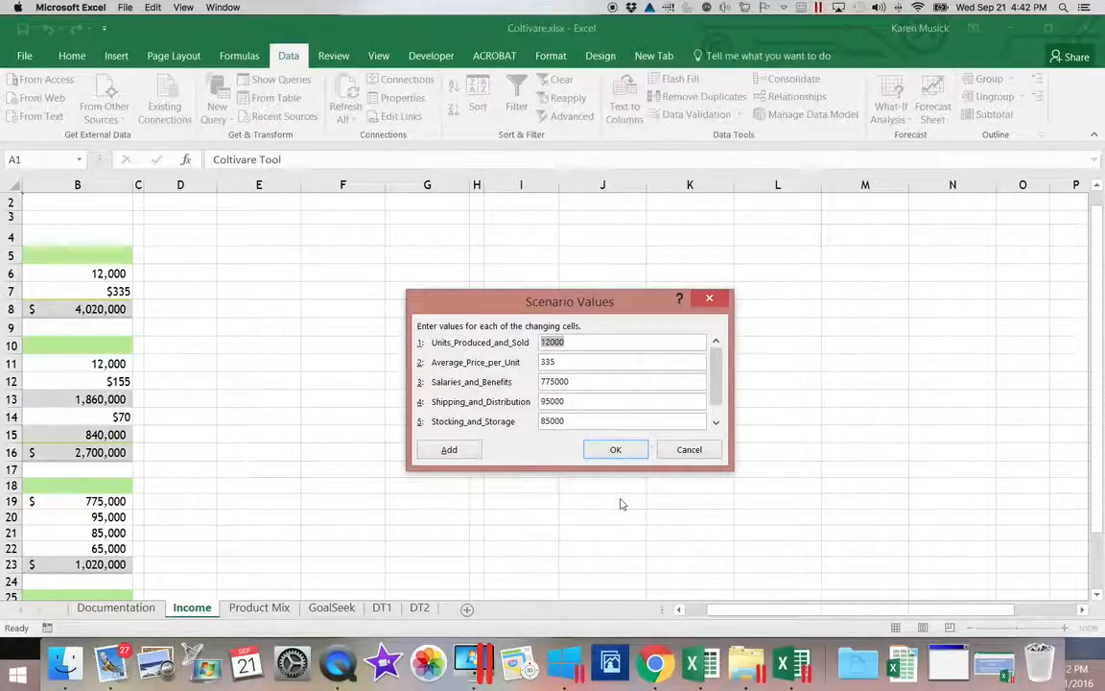
- Set the Spring Sale values to 16000 units, average price 310 and shipping and distribution 100000, keep the rest, and save the scenario
type("16000")
key("Tab")
type("310")
key("Tab")
key("Tab")
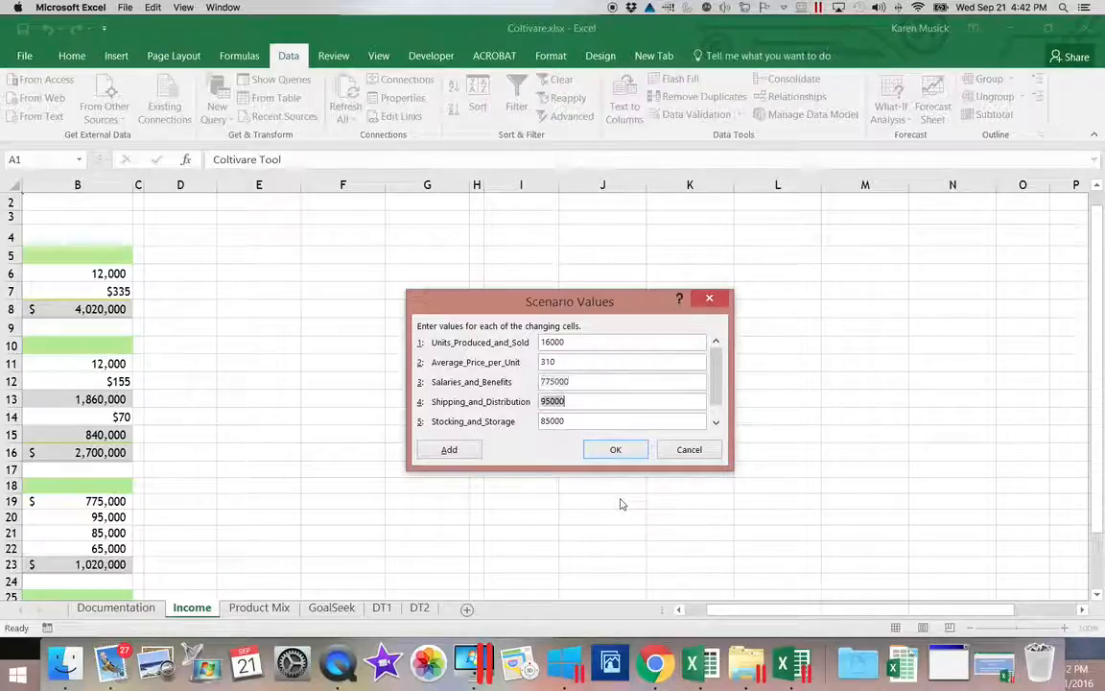
type("100")
key("Tab")
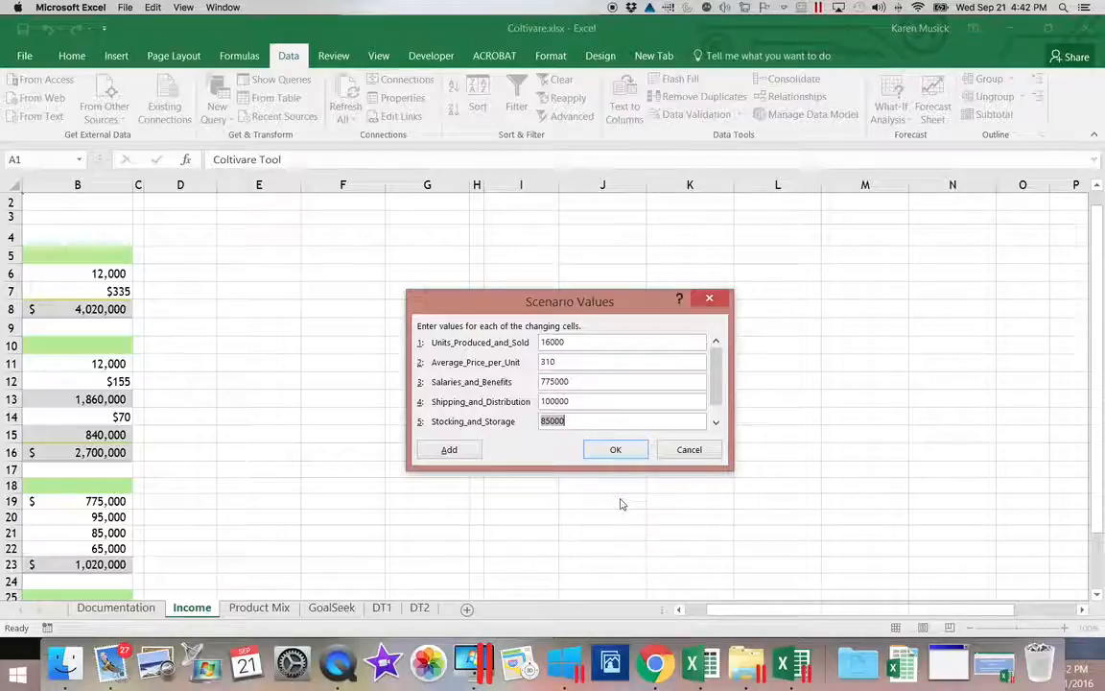
key("Tab")
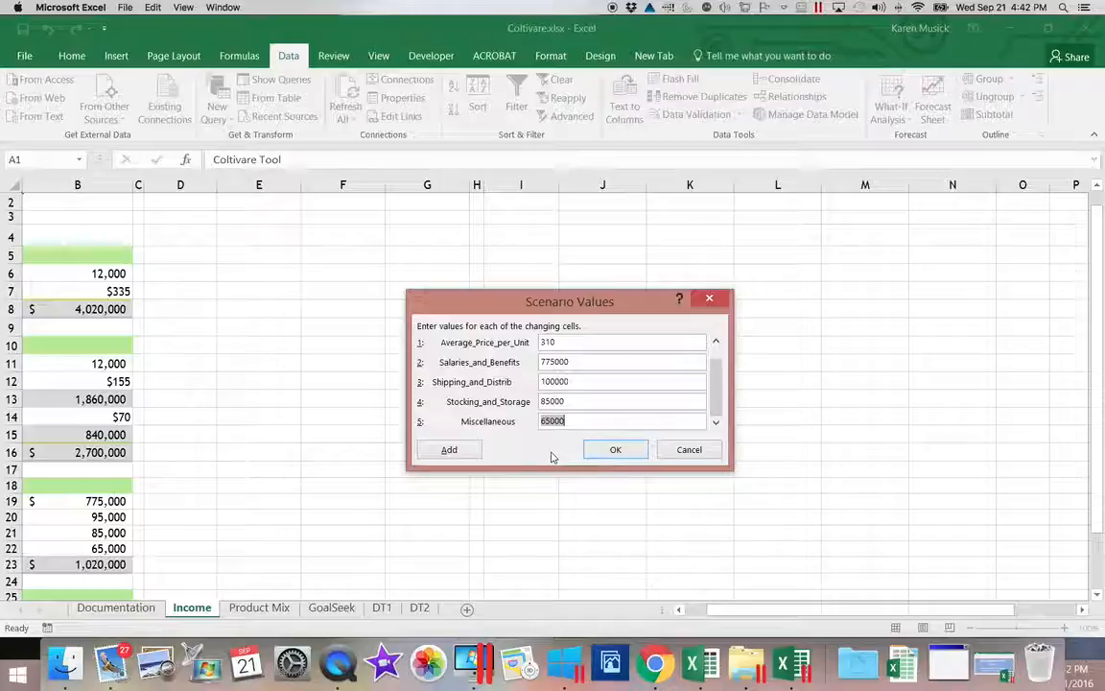
left_click(625, 457)
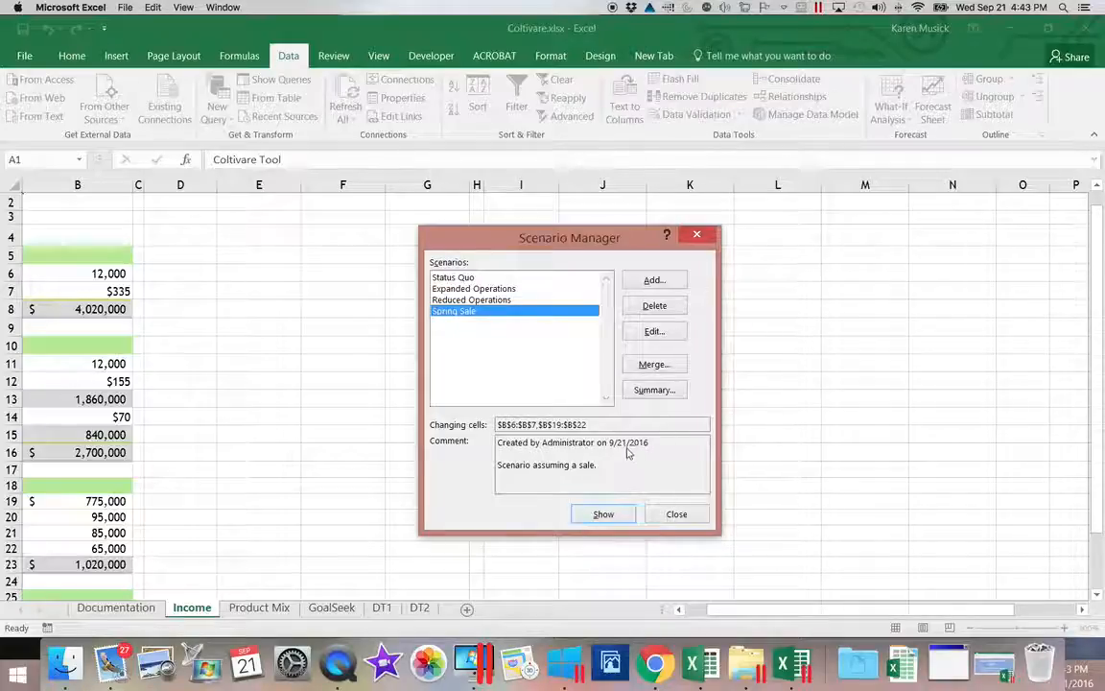
- Edit the Status Quo scenario to add the comment "Scenario assuming no change in values.", keeping its values
left_click(574, 278)
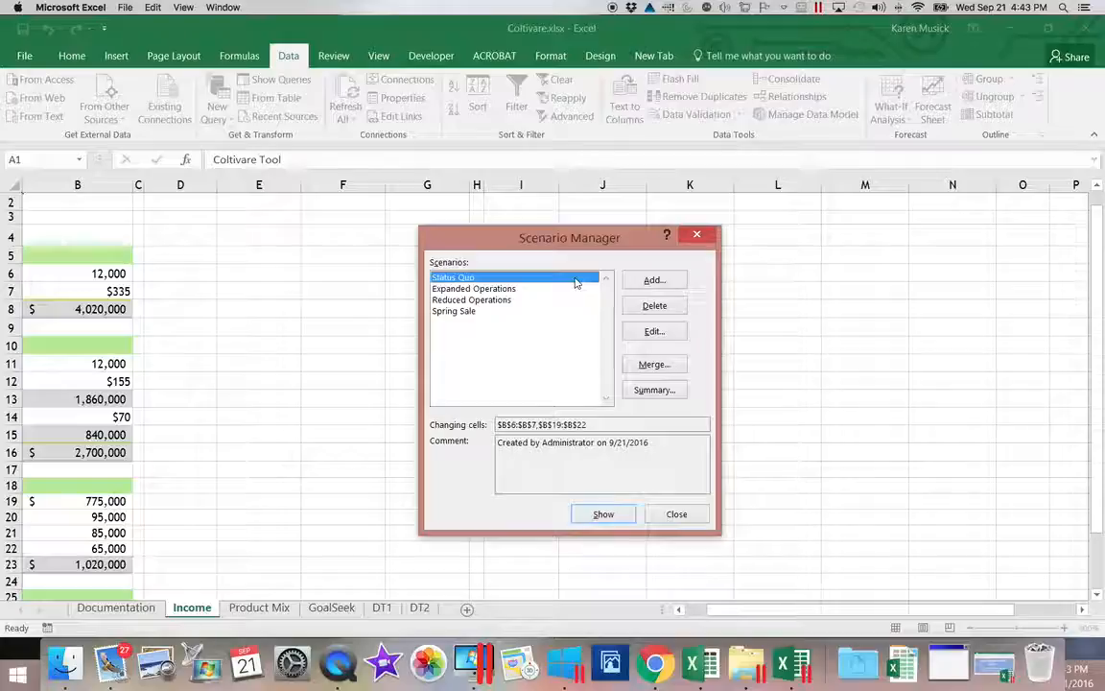
left_click(654, 330)
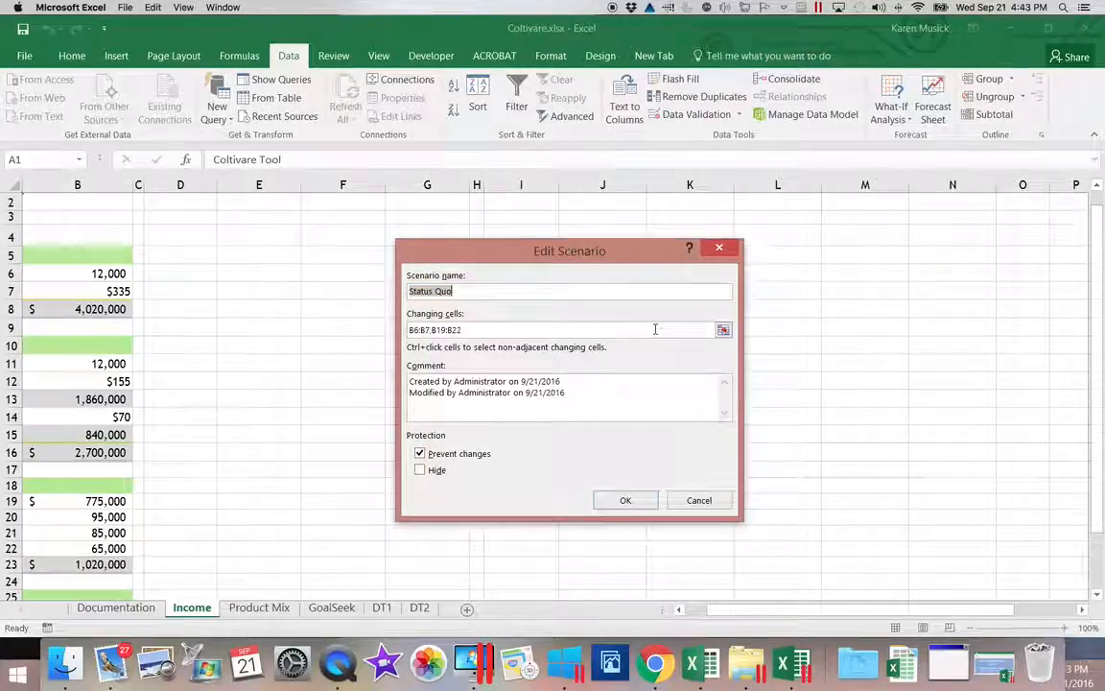
left_click(579, 394)
type("Scan")
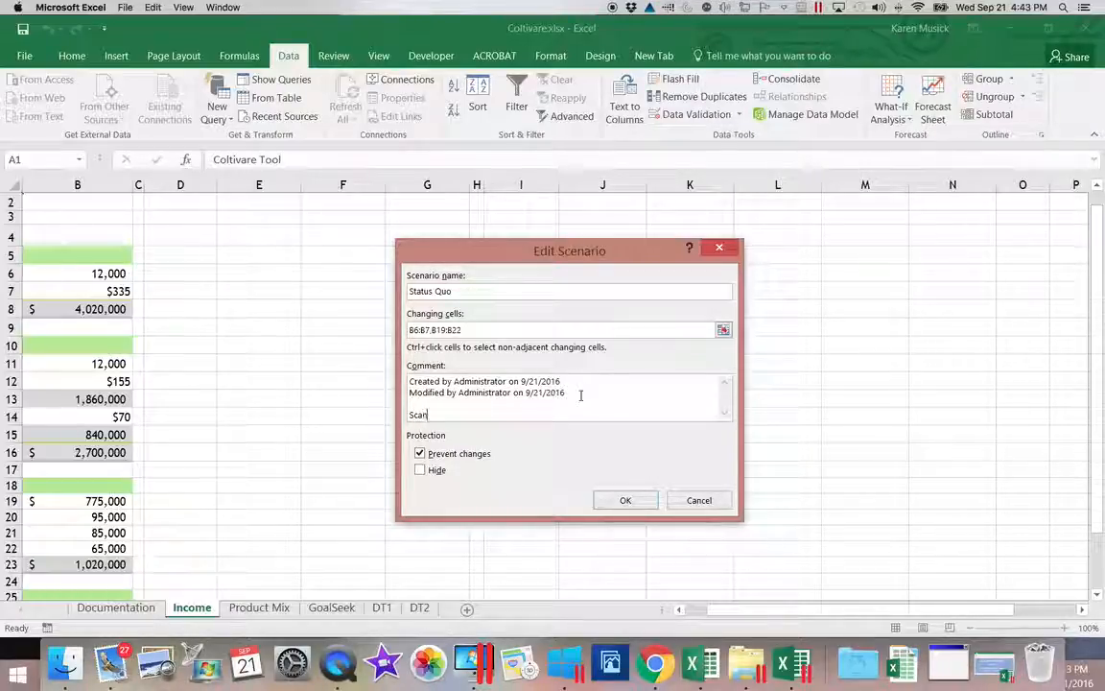
key("BackSpace")
type("rio")
key("BackSpace")
key("BackSpace")
type("enario a")
type("suming")
key("BackSpace")
key("BackSpace")
key("BackSpace")
key("BackSpace")
key("BackSpace")
type("suming no change in valu")
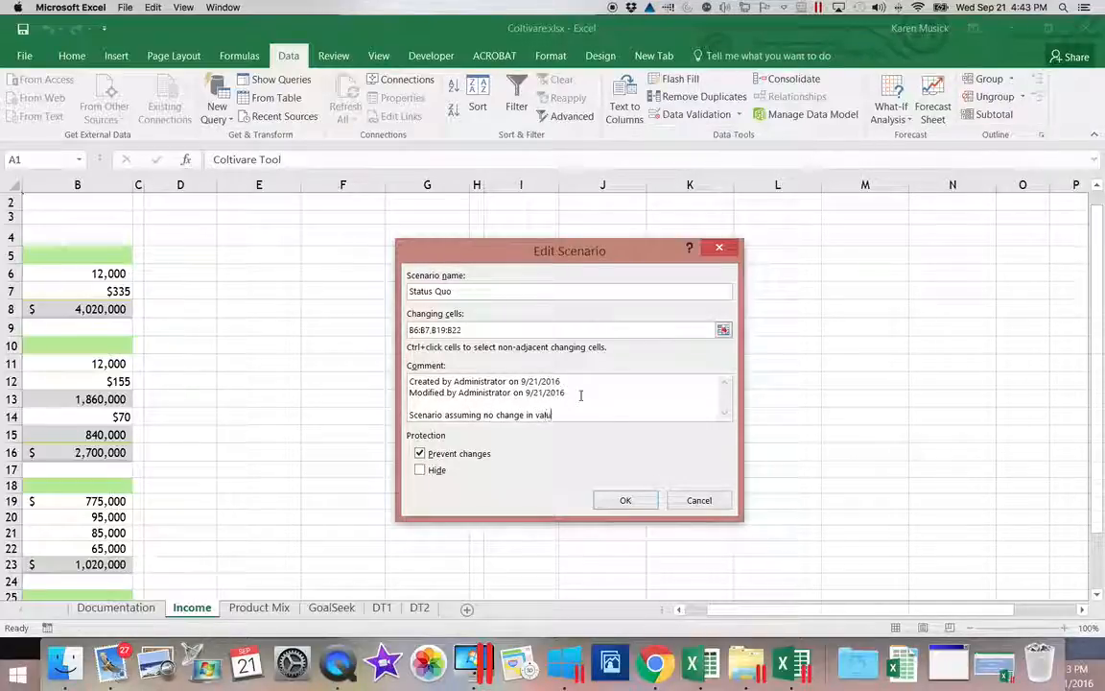
left_click(627, 501)
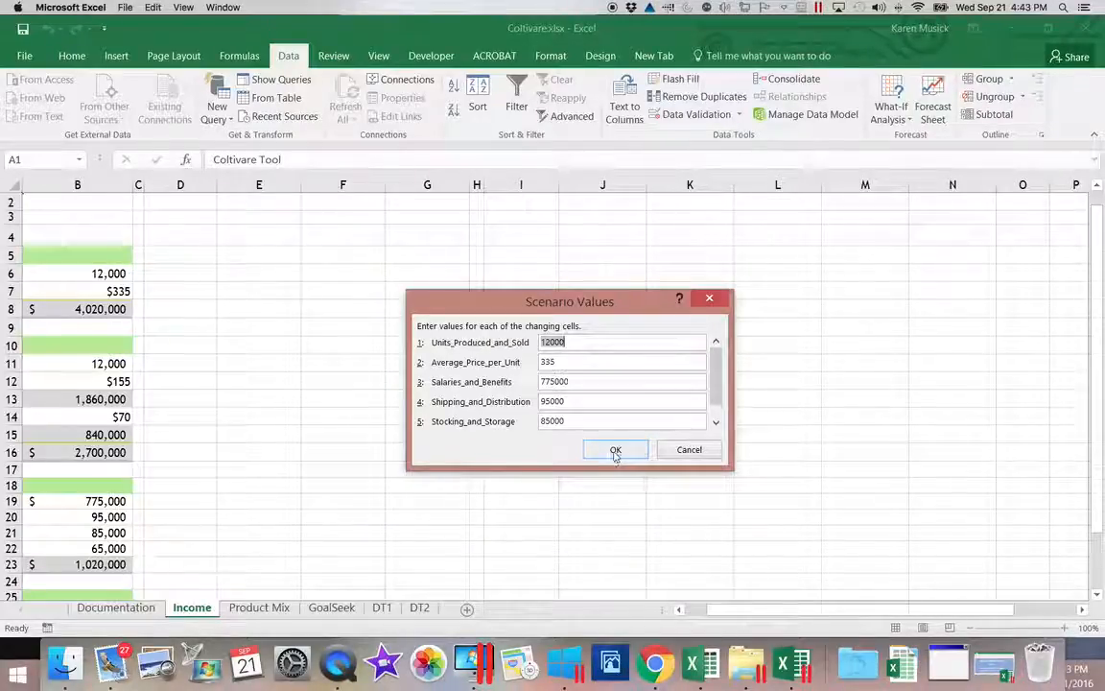
left_click(617, 451)
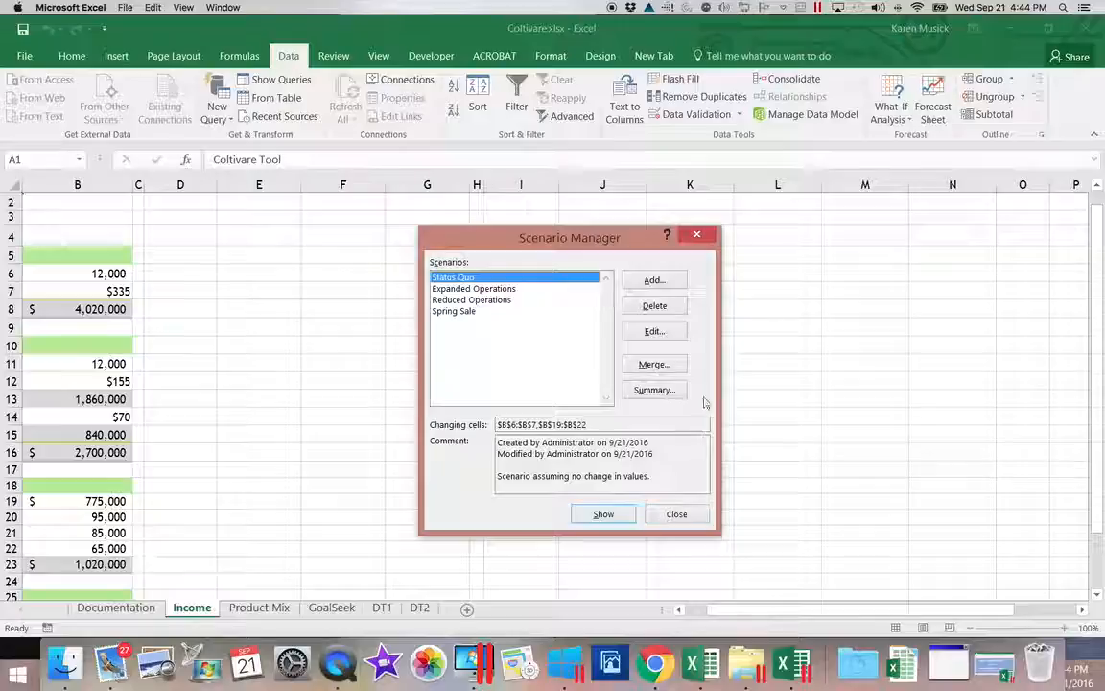
- Show the Expanded Operations scenario on the Income sheet, close Scenario Manager and examine the figures down to Net Income
left_click(488, 290)
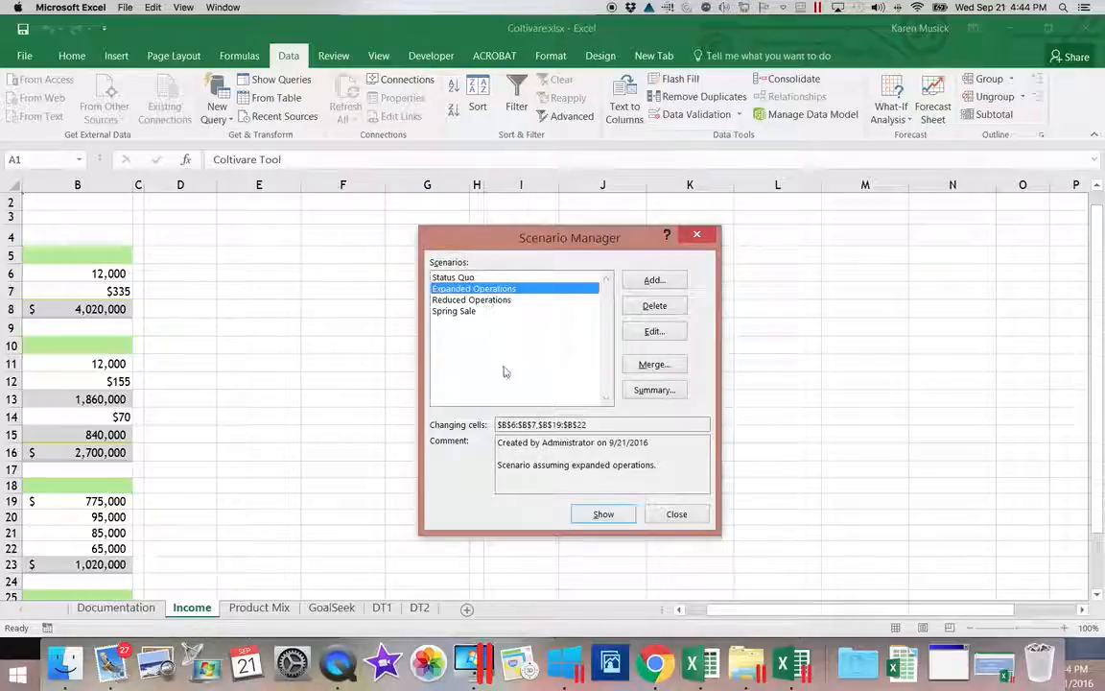
left_click(602, 516)
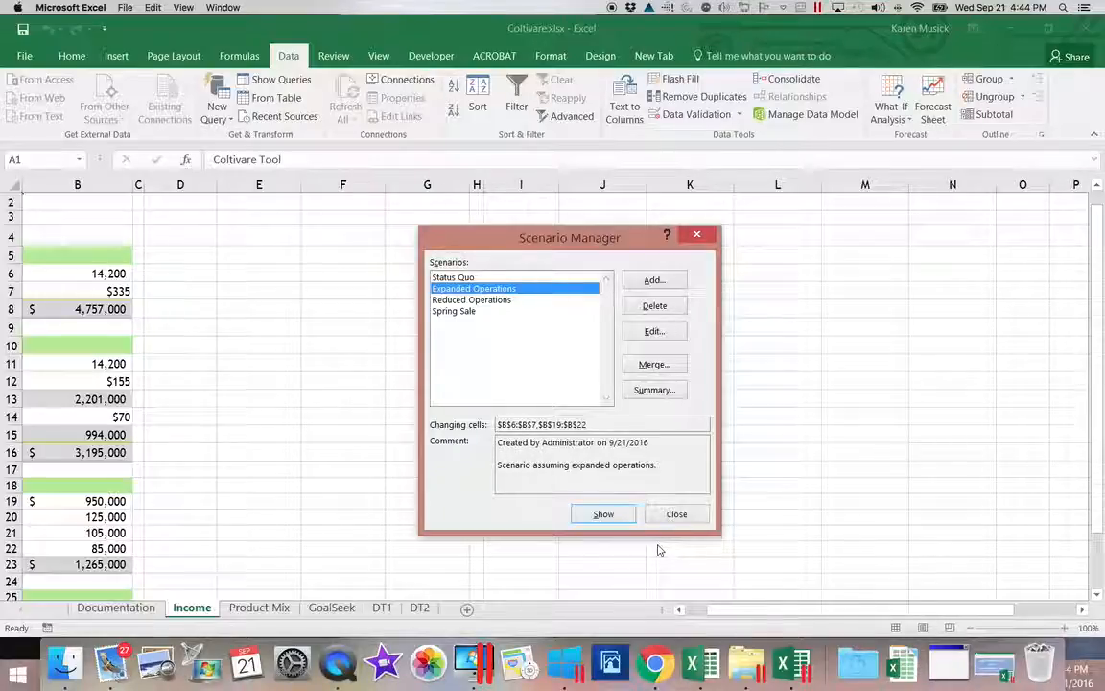
left_click(675, 515)
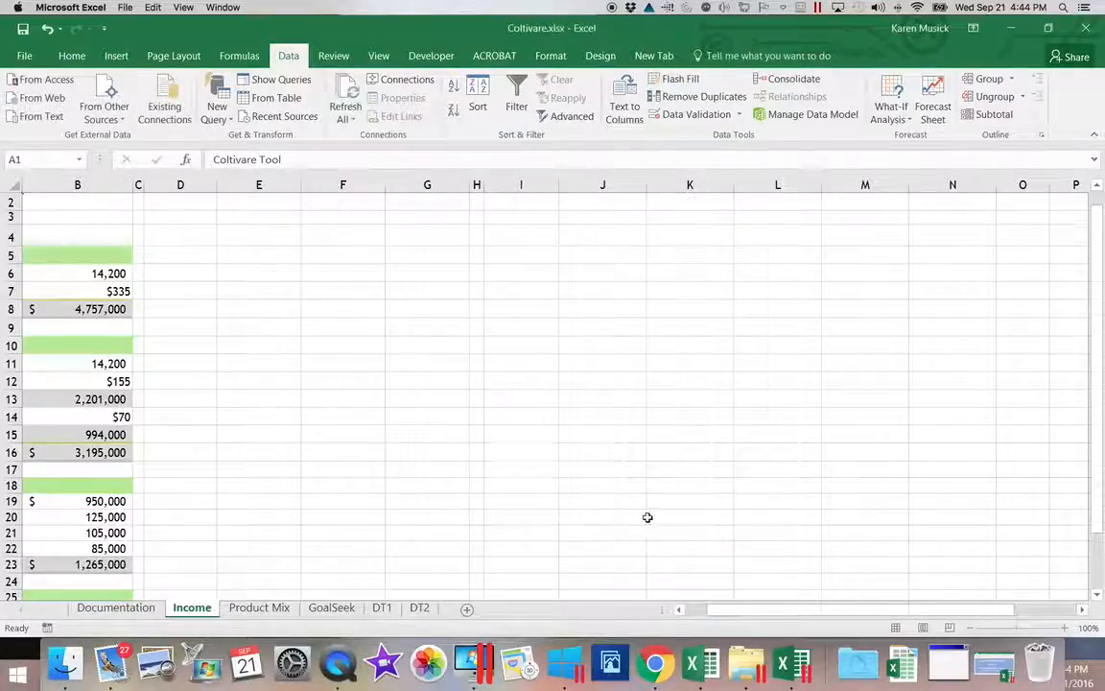
left_click_drag(738, 609, 695, 608)
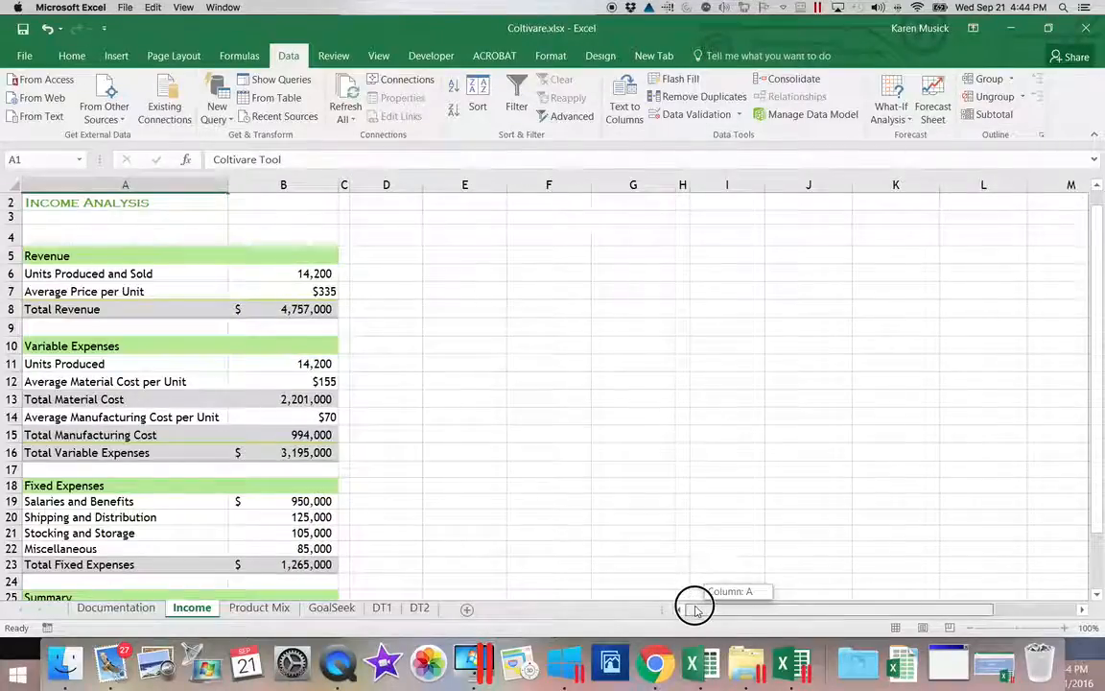
left_click_drag(1097, 505, 1094, 592)
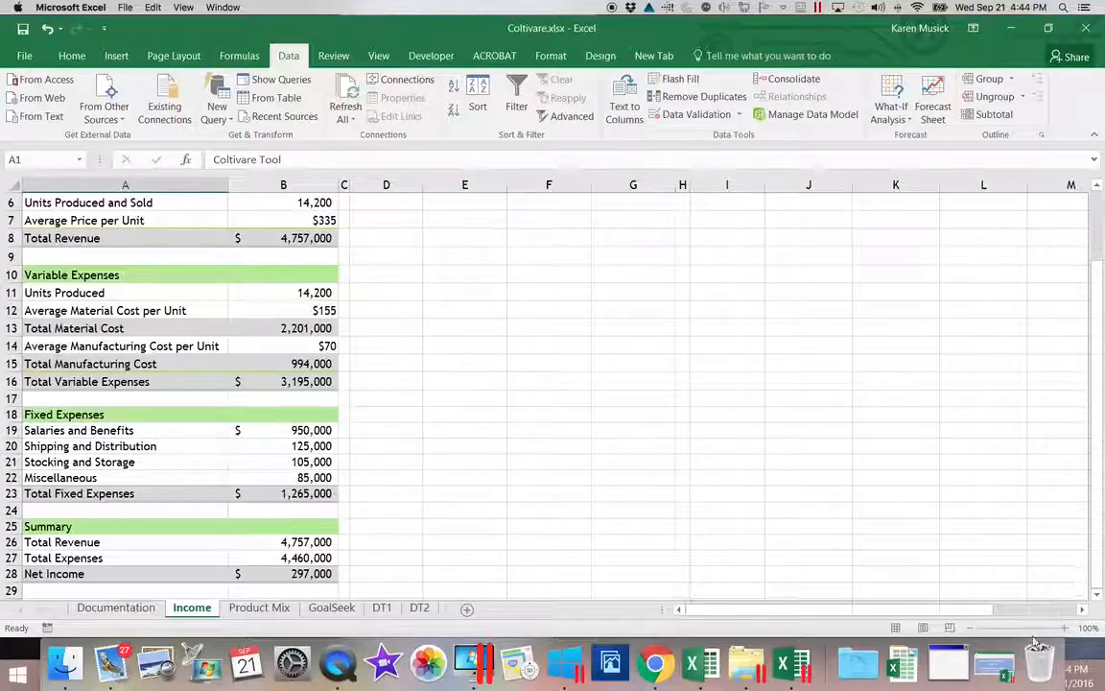
- Show the Reduced Operations scenario on the Income sheet, close Scenario Manager and examine the figures down to Net Income
left_click(892, 123)
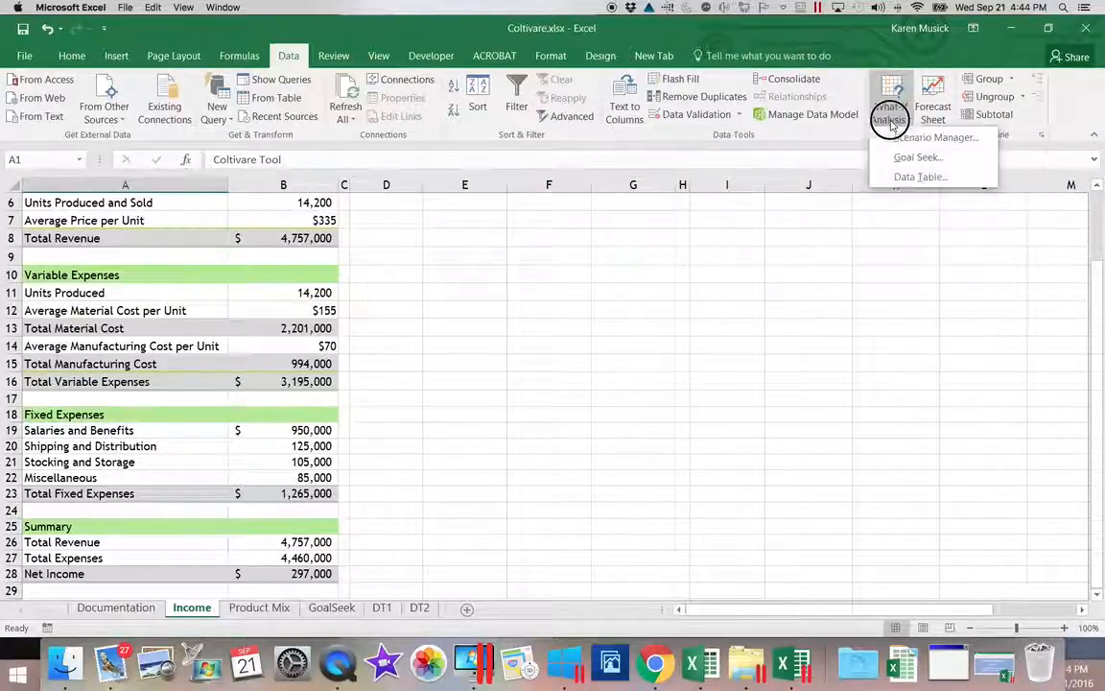
left_click(896, 138)
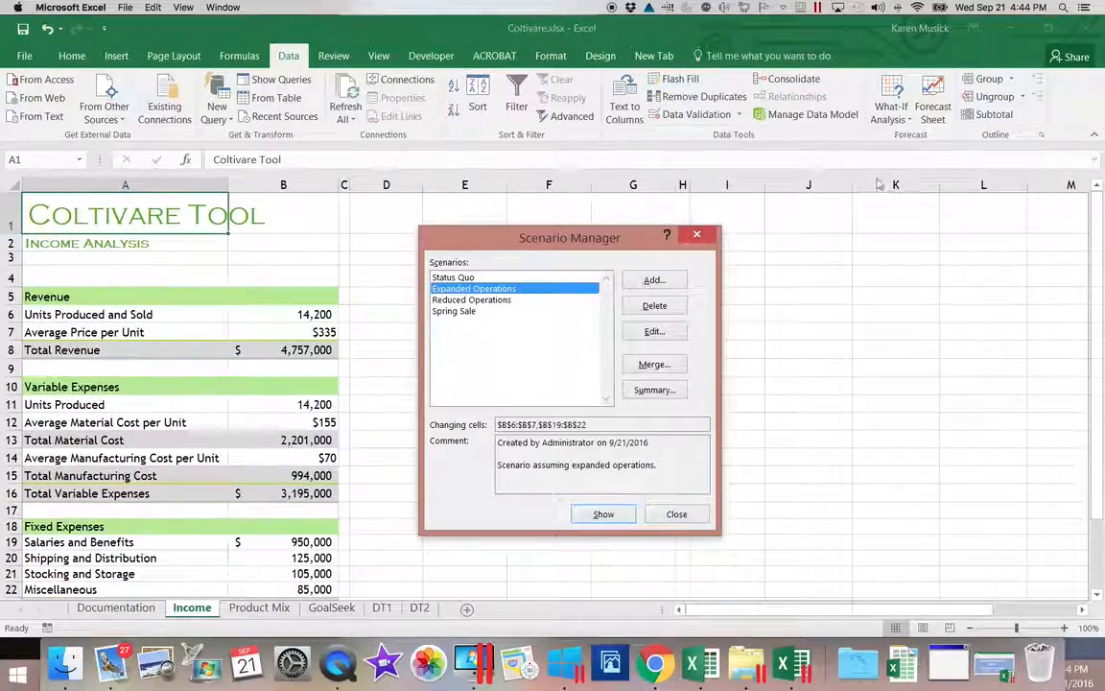
left_click(499, 301)
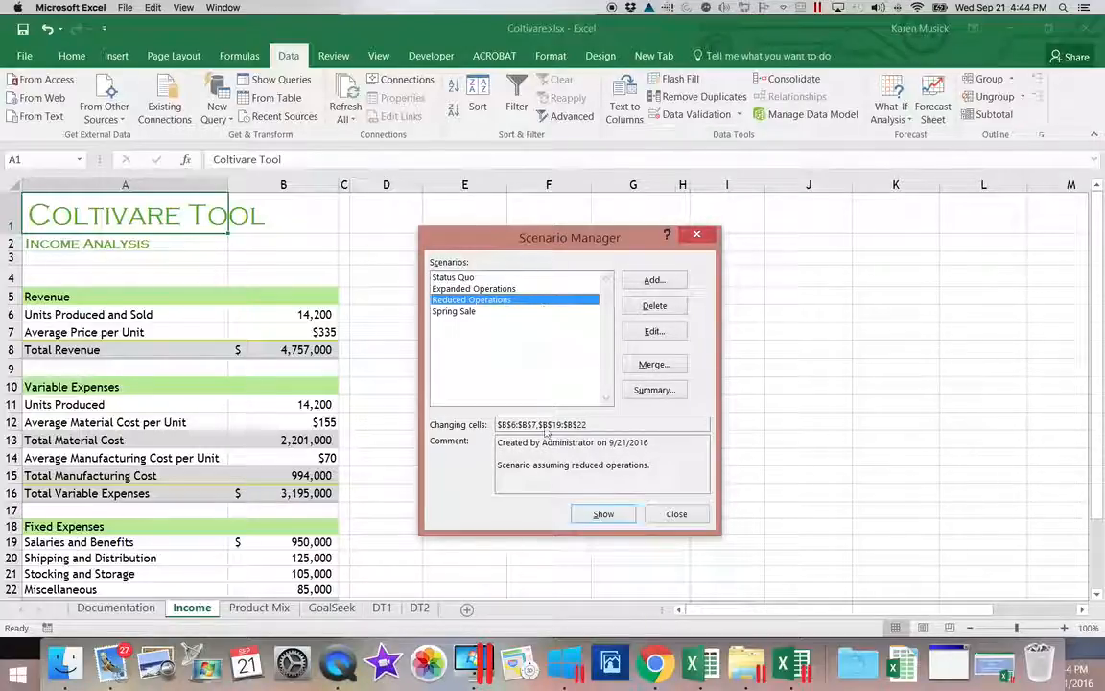
left_click(603, 515)
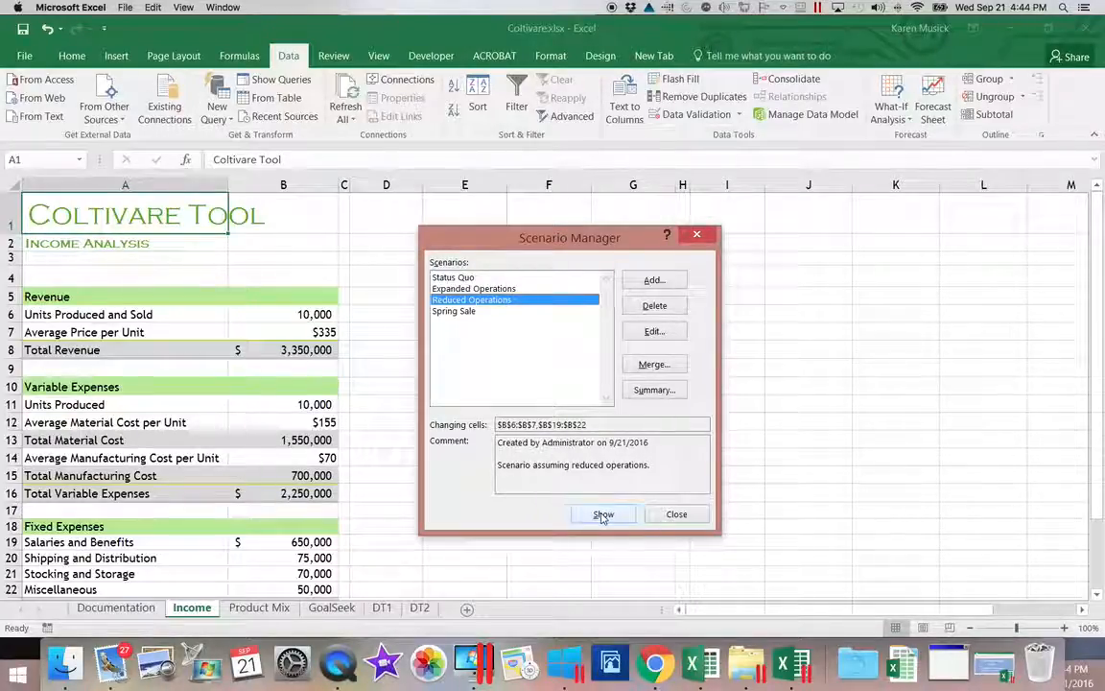
left_click(679, 514)
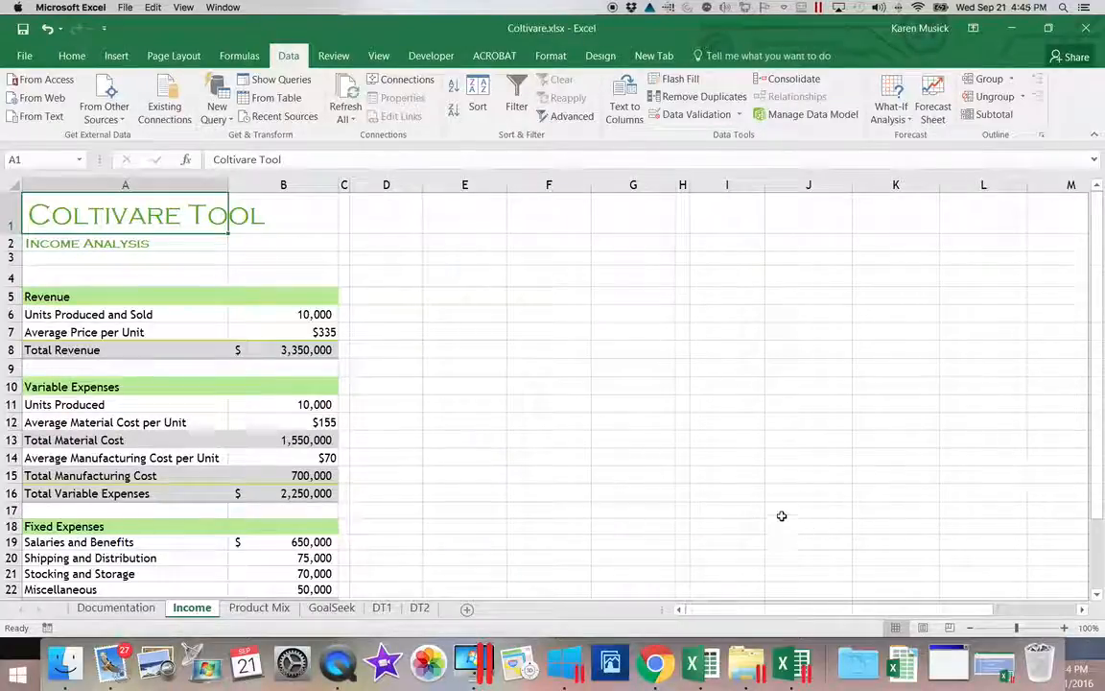
left_click_drag(1091, 491, 1093, 576)
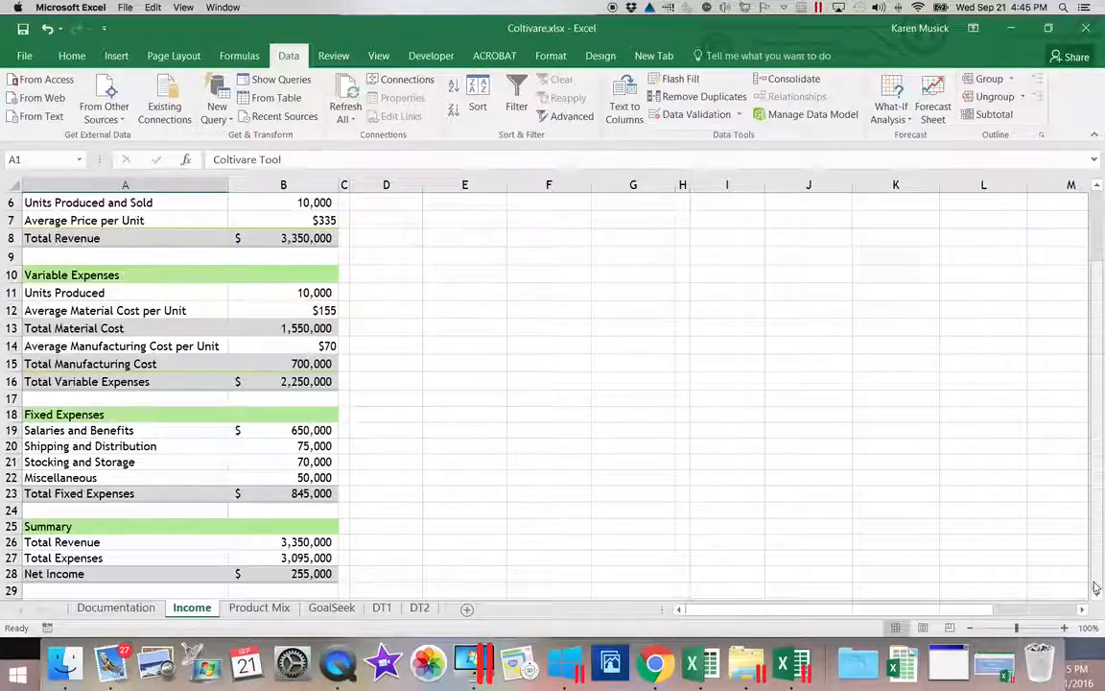
left_click_drag(1097, 579, 1102, 213)
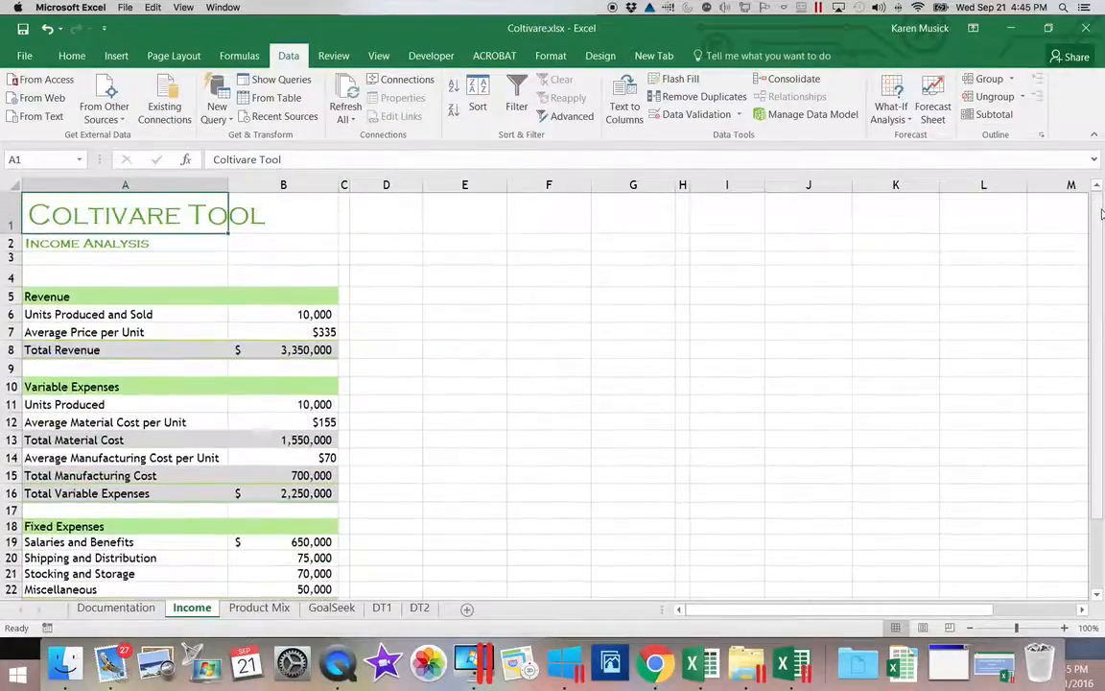
- Edit the Spring Sale scenario to set Units Produced and Sold to 15000, keeping its other values
left_click(886, 121)
left_click(899, 138)
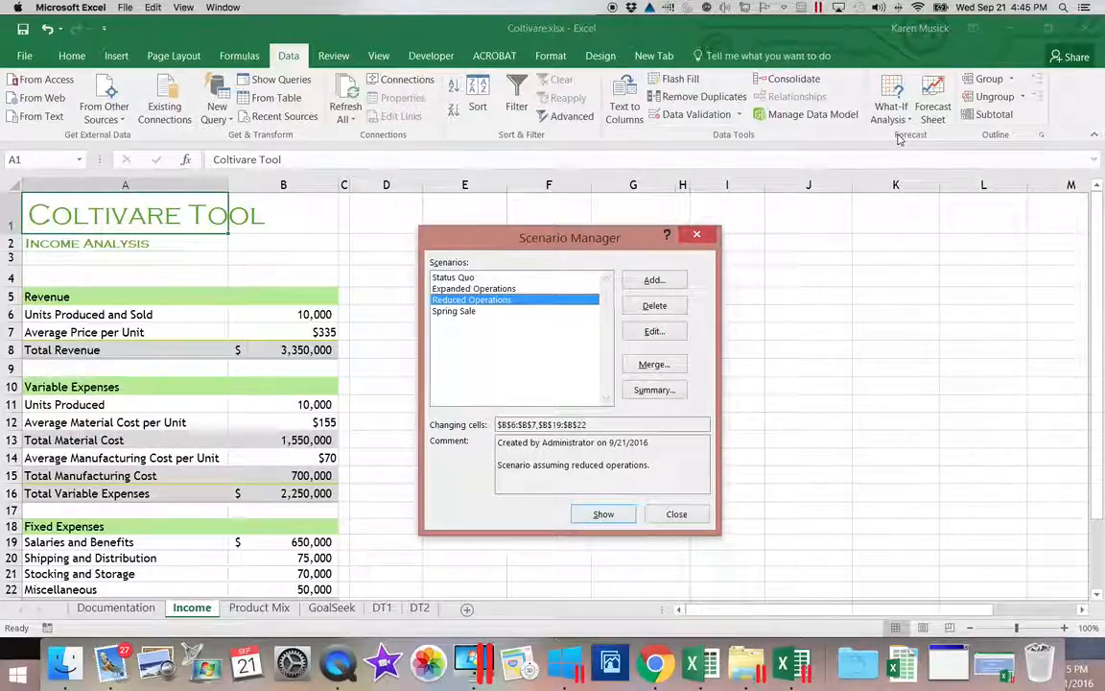
left_click(485, 311)
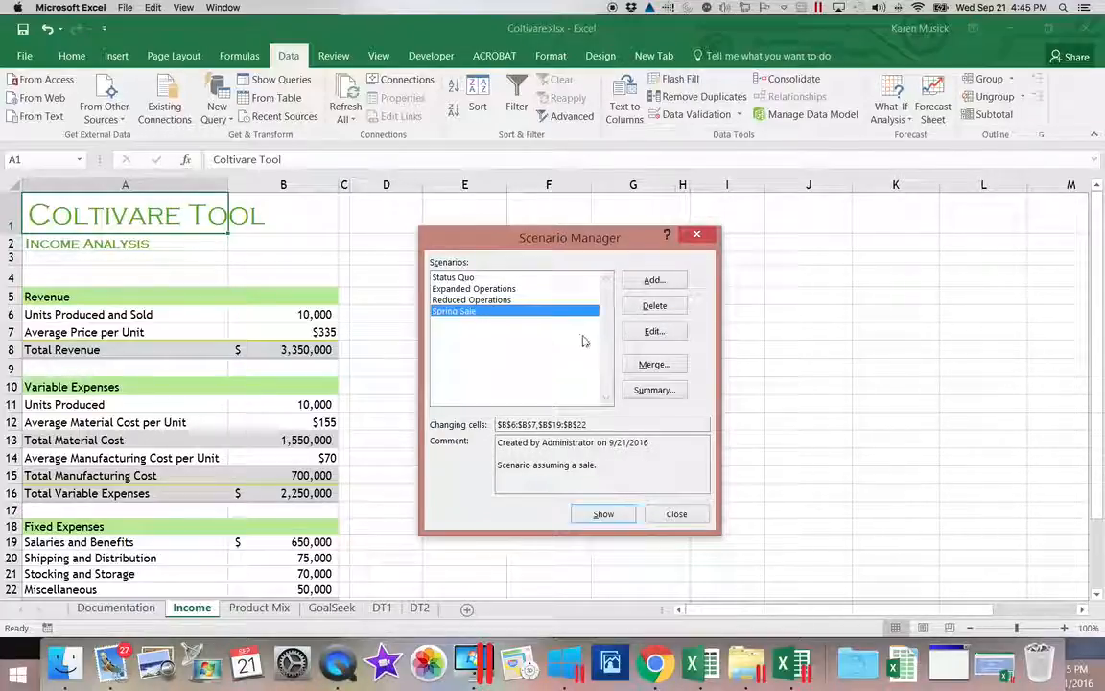
left_click(653, 332)
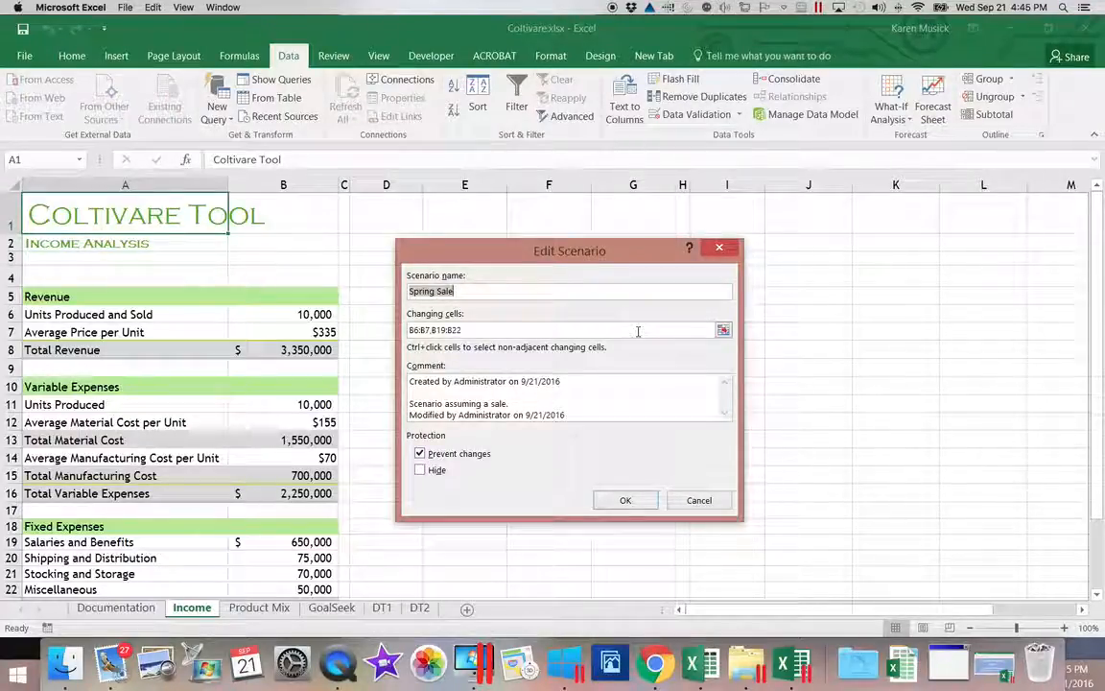
left_click(630, 495)
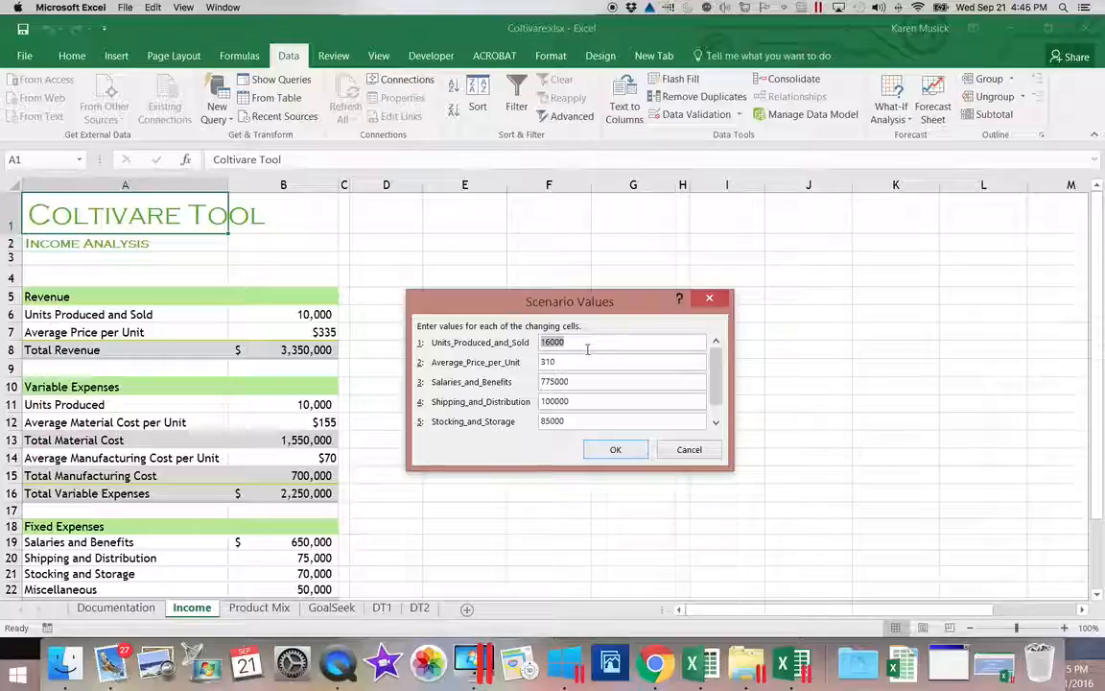
type("15000")
left_click(613, 447)
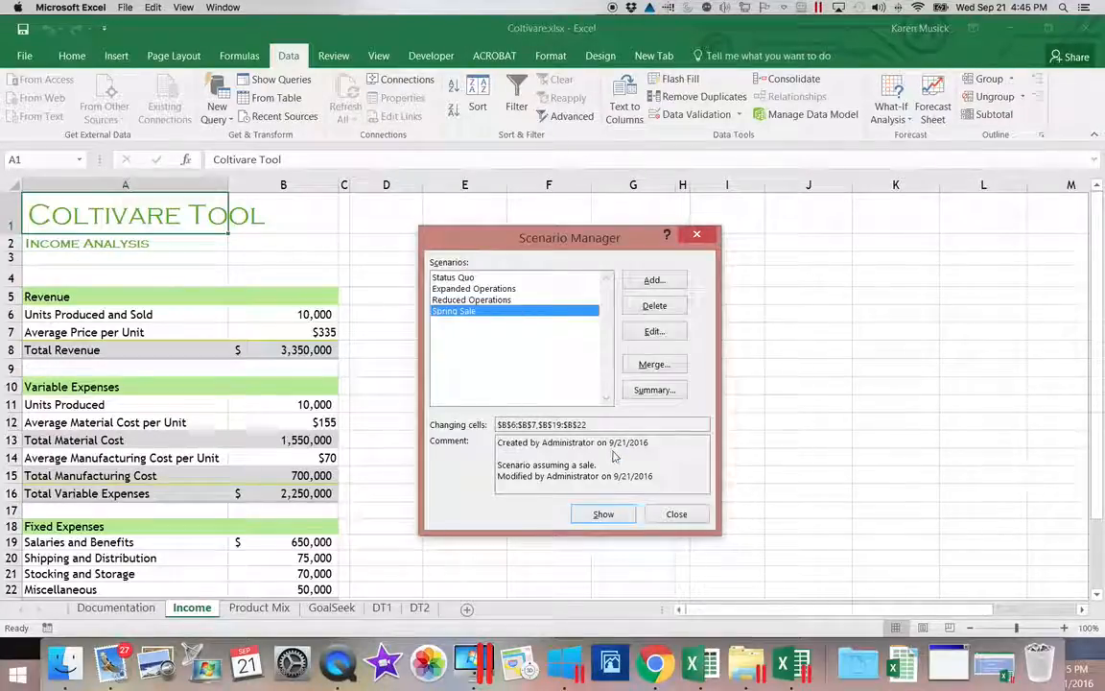
- Show the Spring Sale scenario on the Income sheet, close Scenario Manager and review the results through the Summary section
left_click(603, 515)
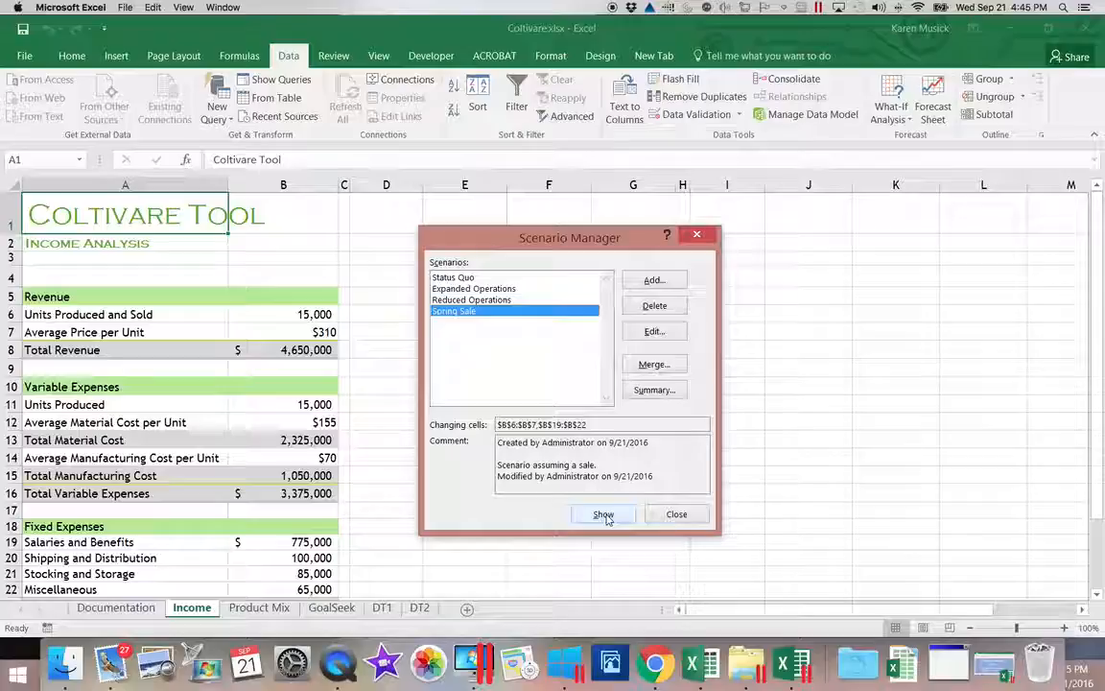
left_click(671, 515)
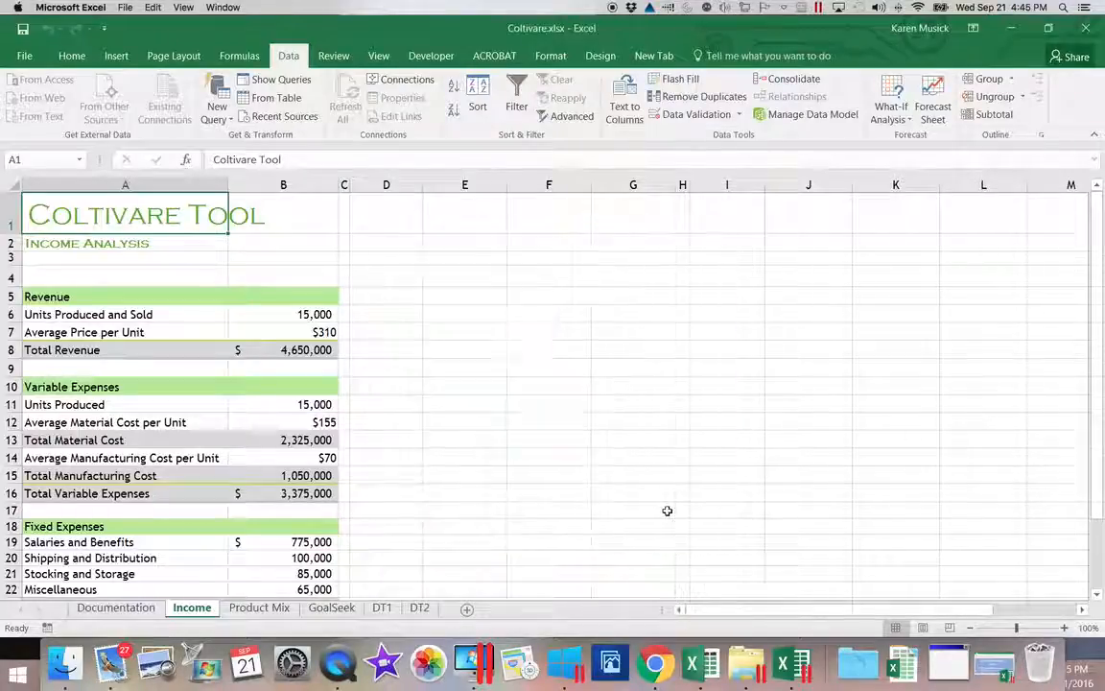
left_click_drag(1095, 439, 1086, 554)
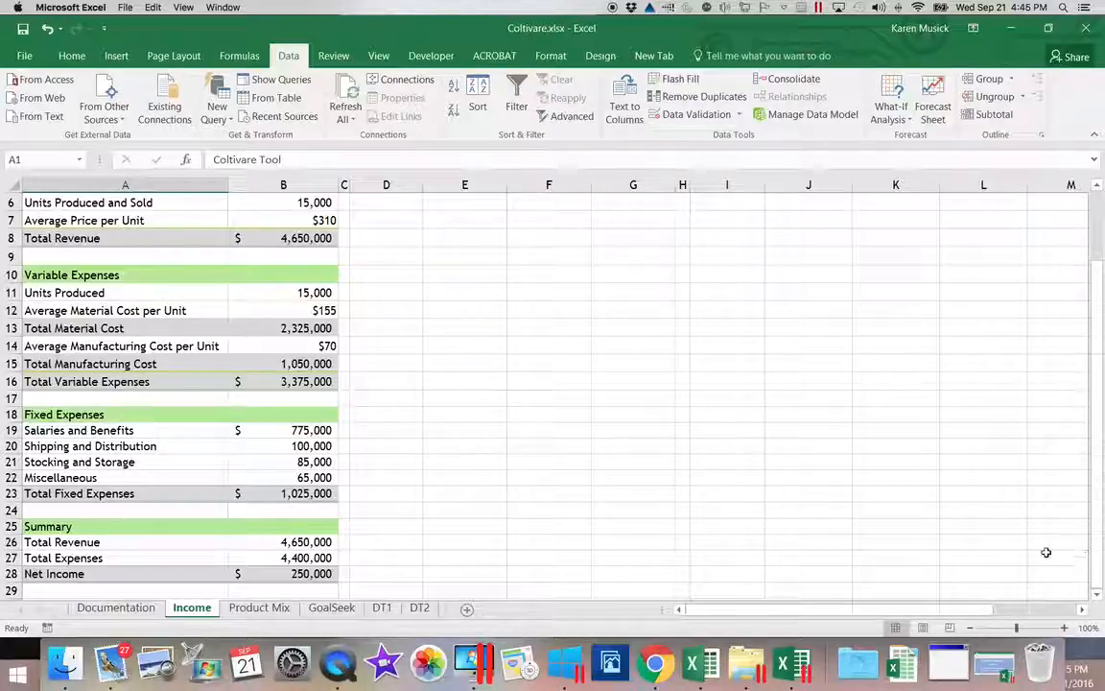
scroll(1056, 550, "right", 2)
left_click_drag(925, 609, 819, 598)
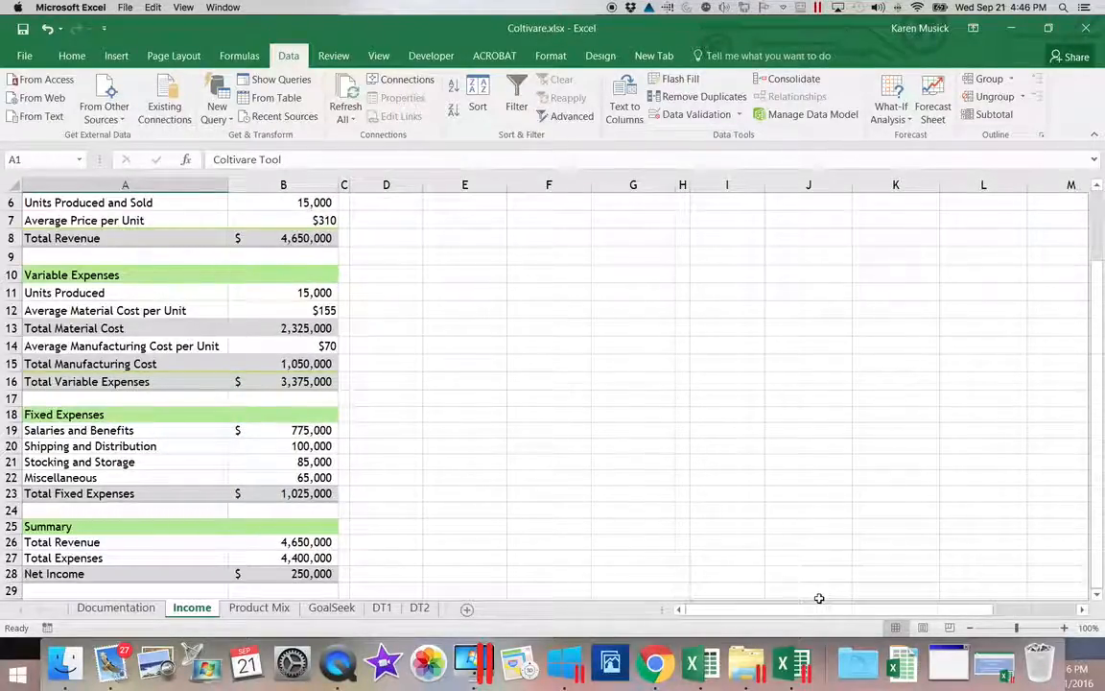